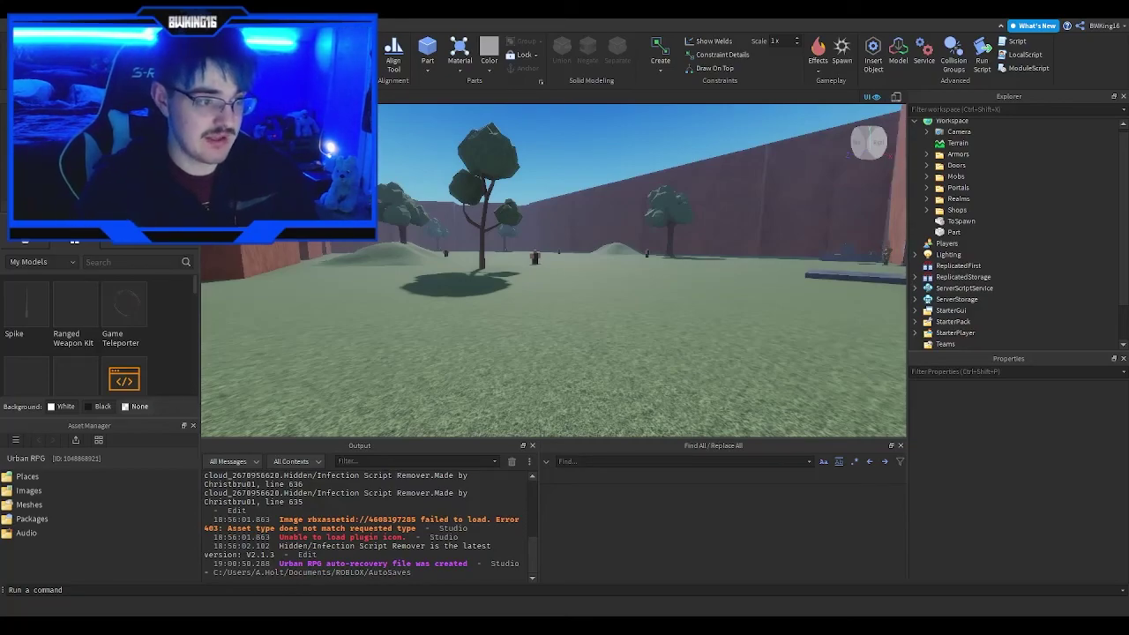
Step: Examine the walled arena and the Speedy Thief mob standing beside the tree
key("w")
right_click_drag(575, 314, 575, 314)
key("w")
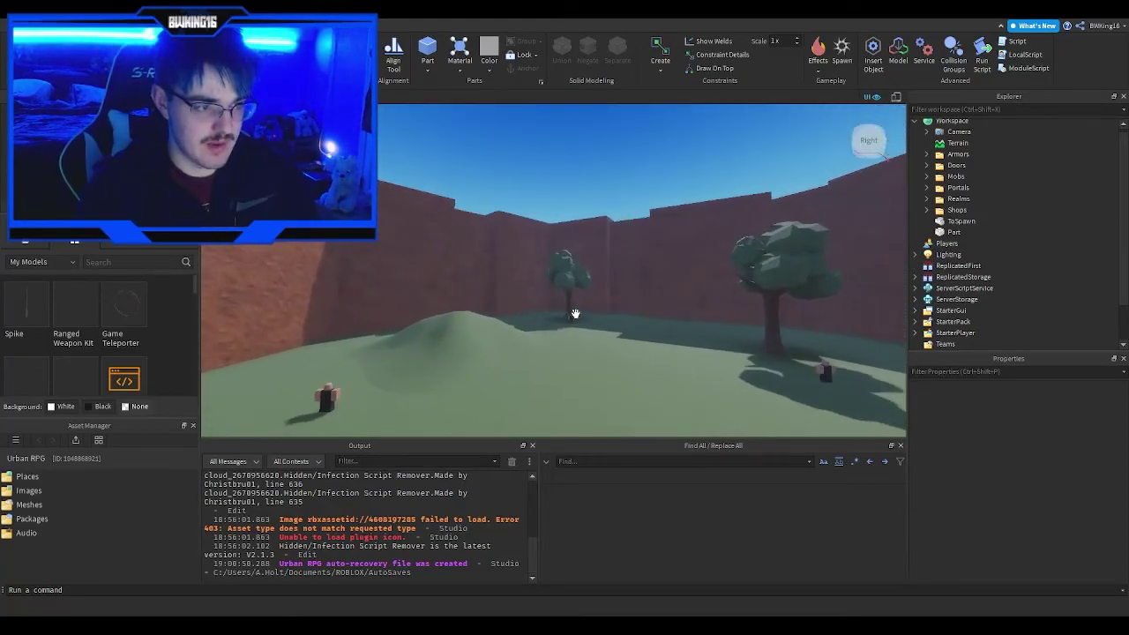
key("w")
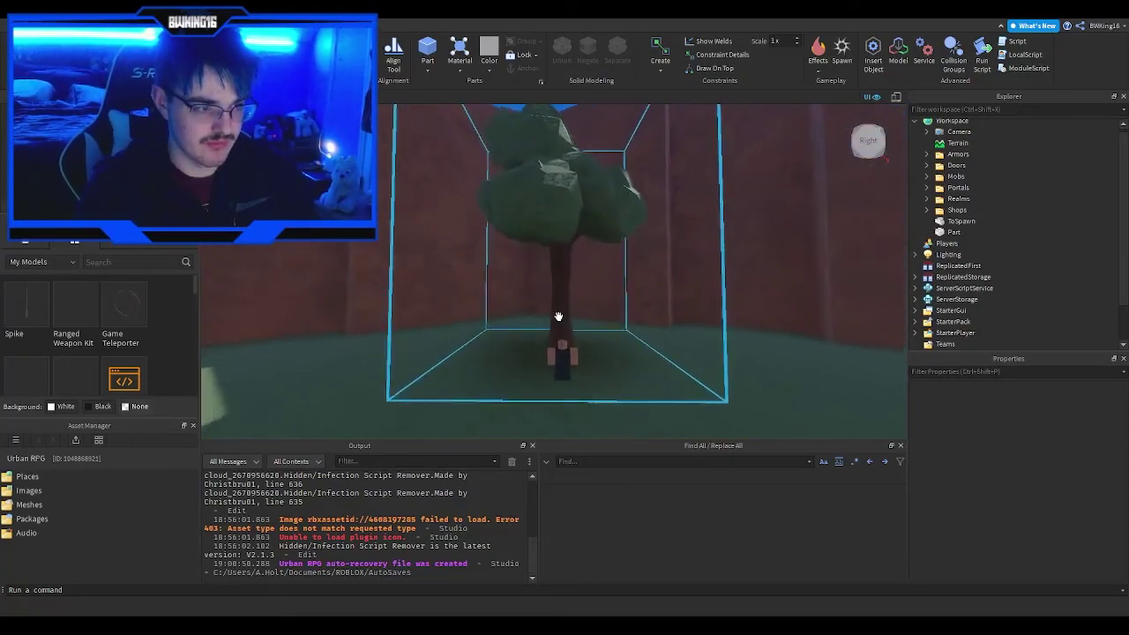
key("w")
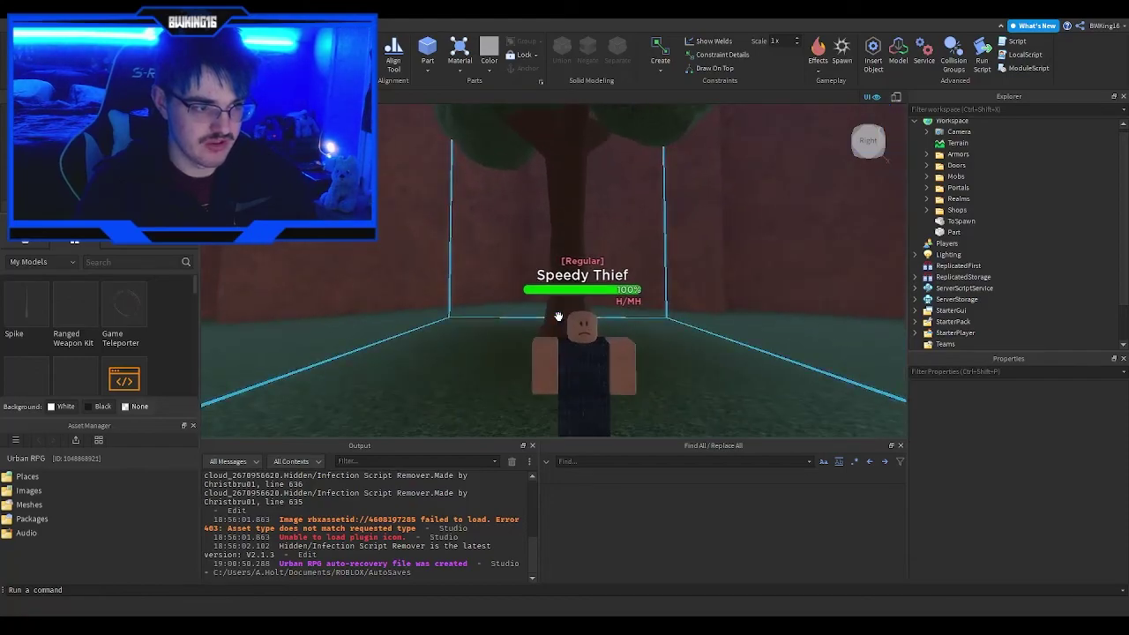
key("s")
right_click_drag(558, 317, 558, 317)
key("w")
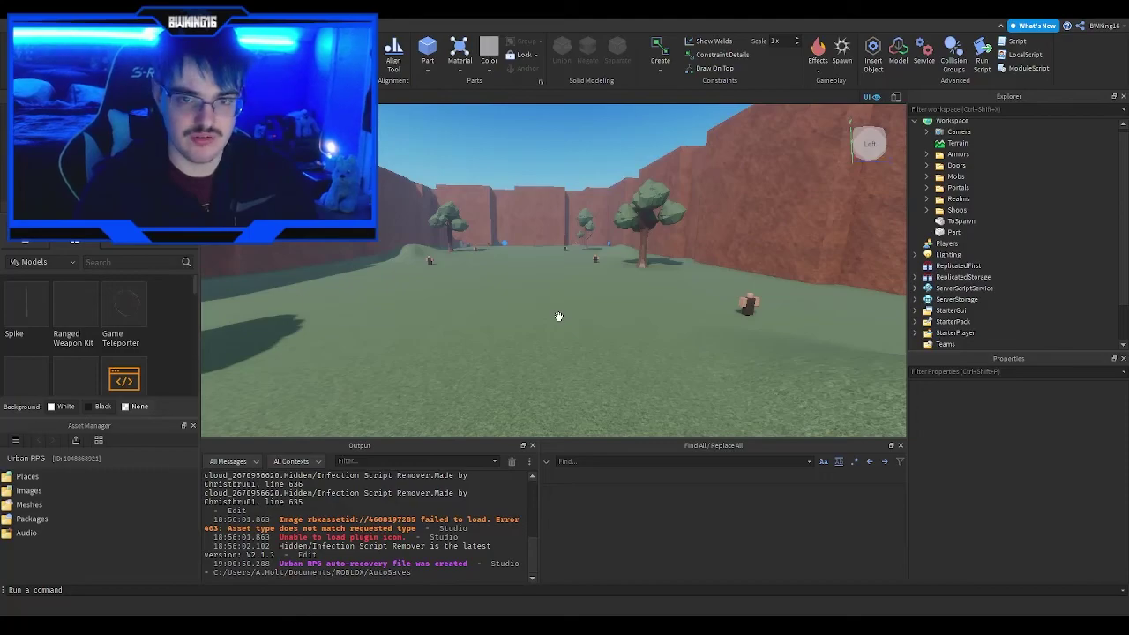
Step: Examine the rest of the arena, including its mobs, trees, spawn pad and blue portals
right_click_drag(559, 317, 558, 317)
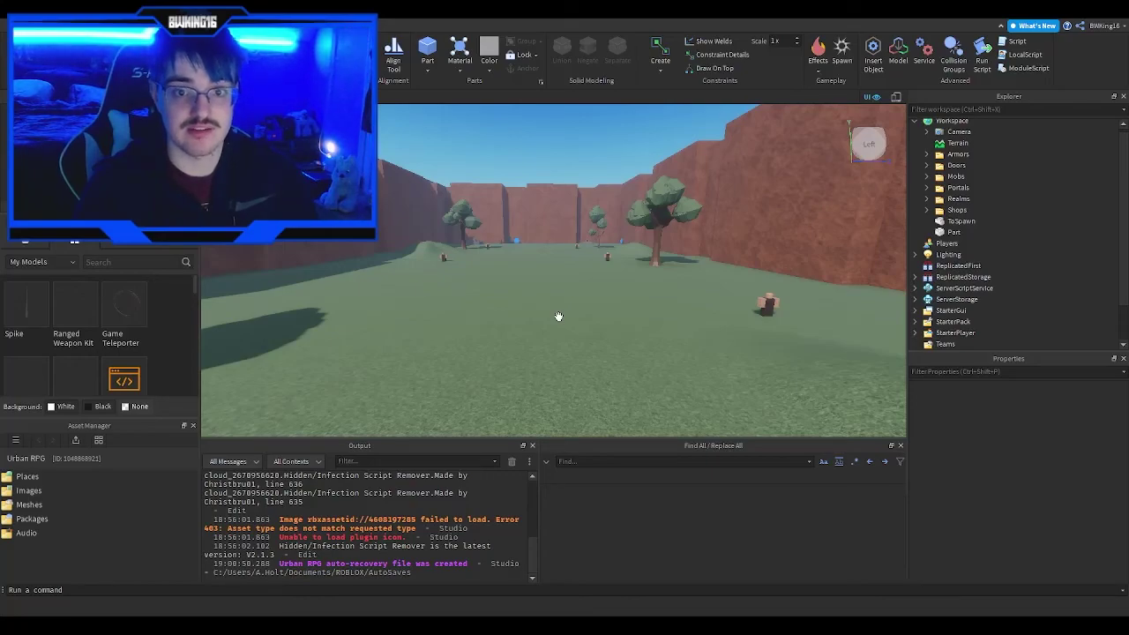
key("a")
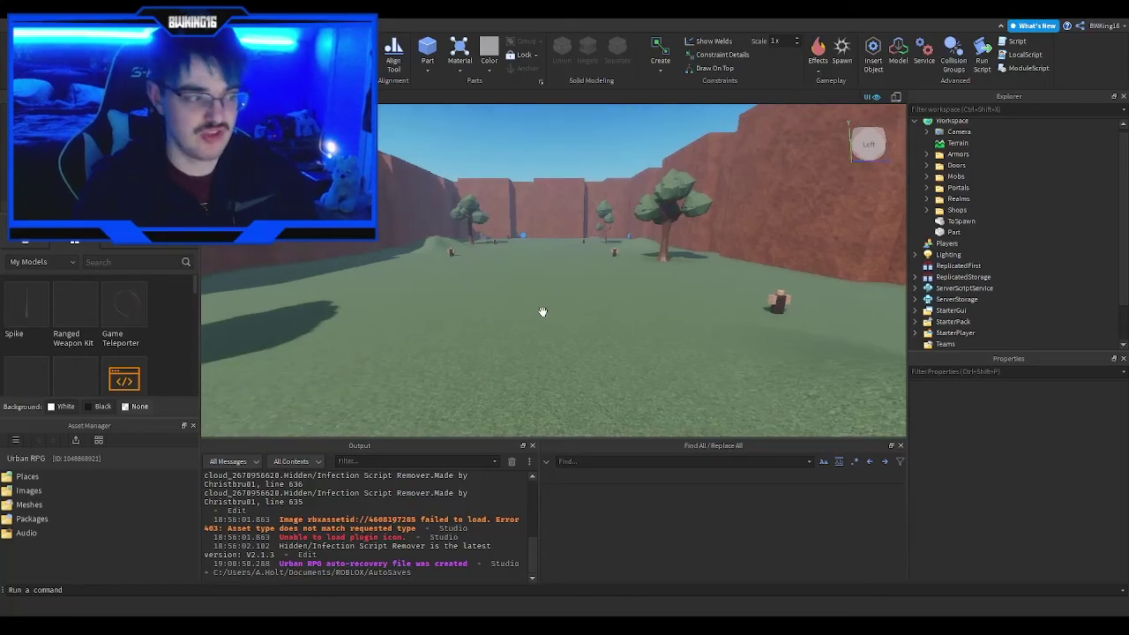
key("w")
key("w")
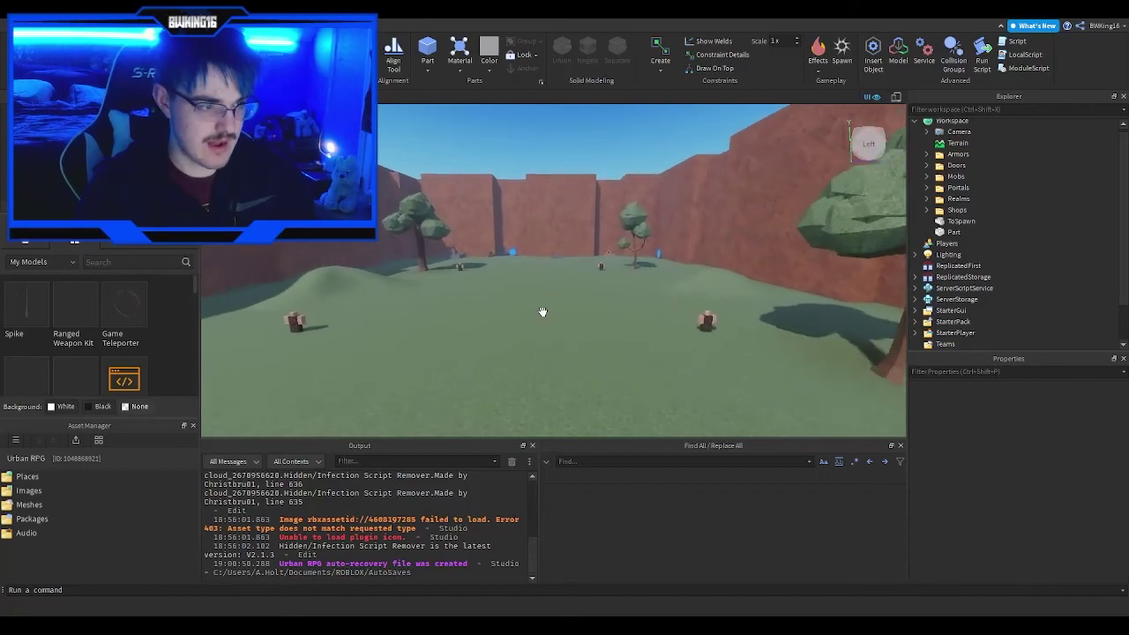
key("w")
right_click_drag(554, 307, 608, 335)
key("w")
key("w")
key("w")
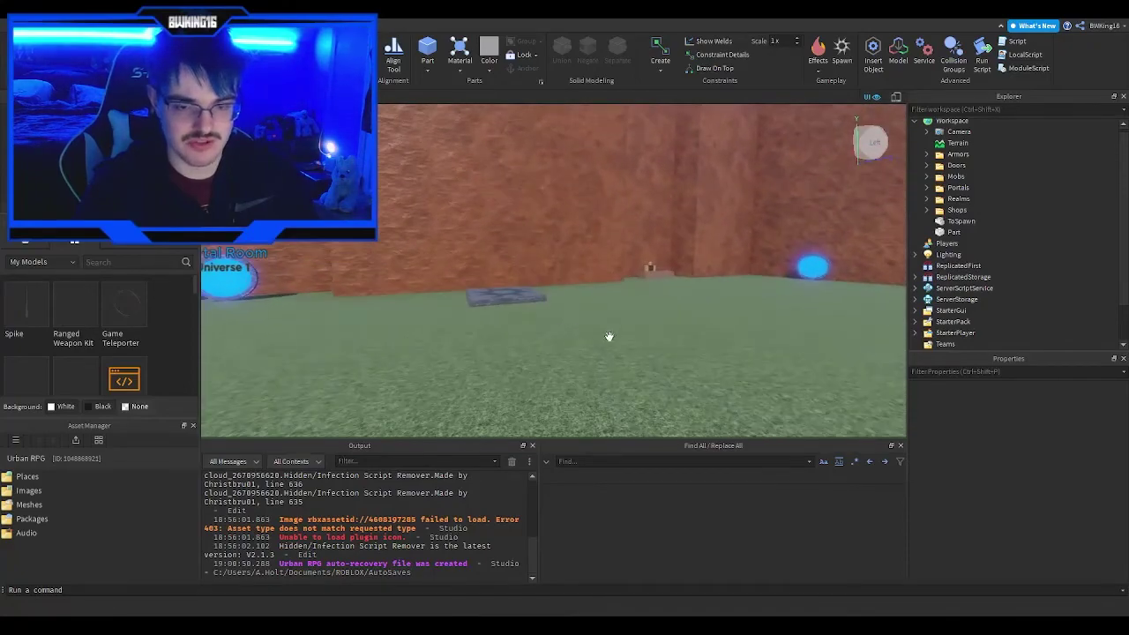
right_click_drag(420, 312, 627, 229)
key("w")
key("e")
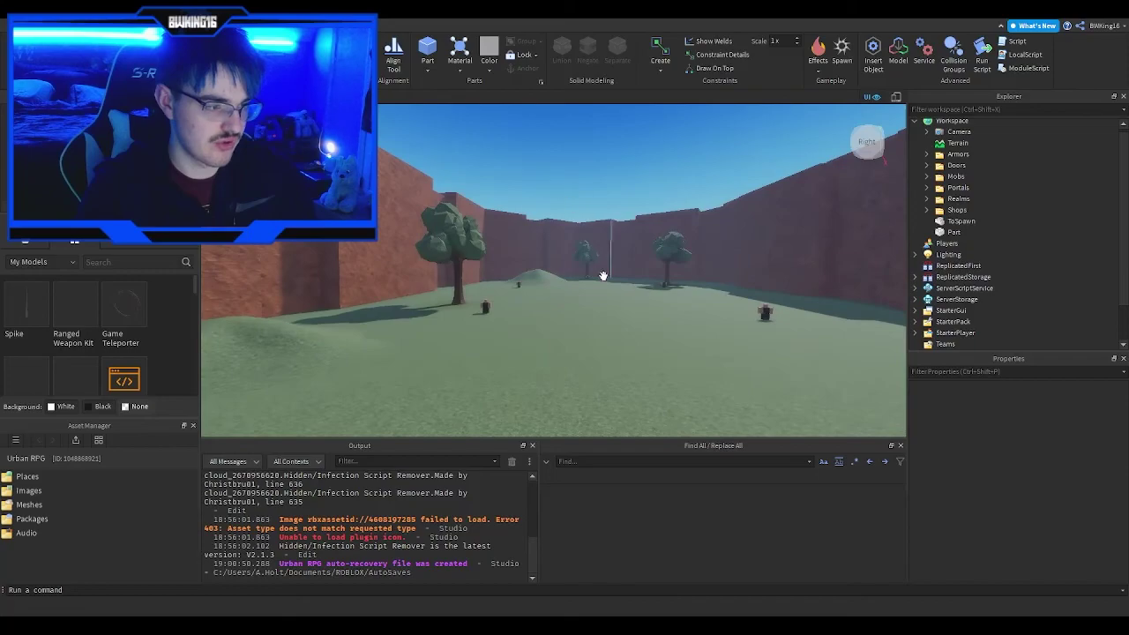
Step: Insert the Ranged Weapon Kit from My Models and place its Wooden Bow on the arena grass
left_click_drag(73, 360, 605, 327)
key("f")
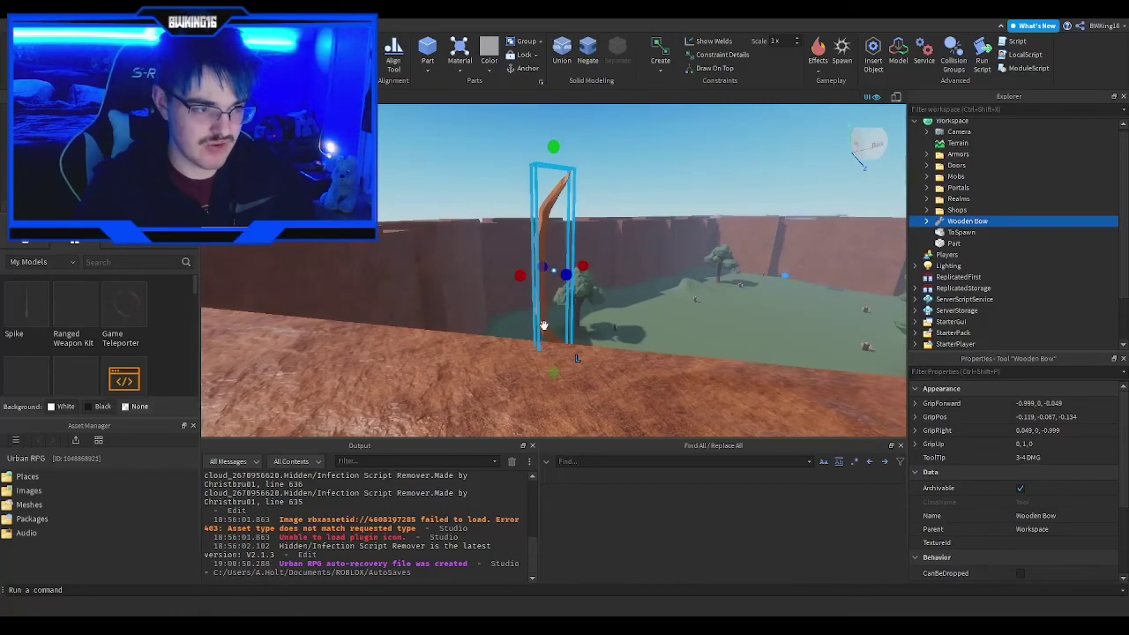
left_click_drag(545, 326, 608, 316)
key("w")
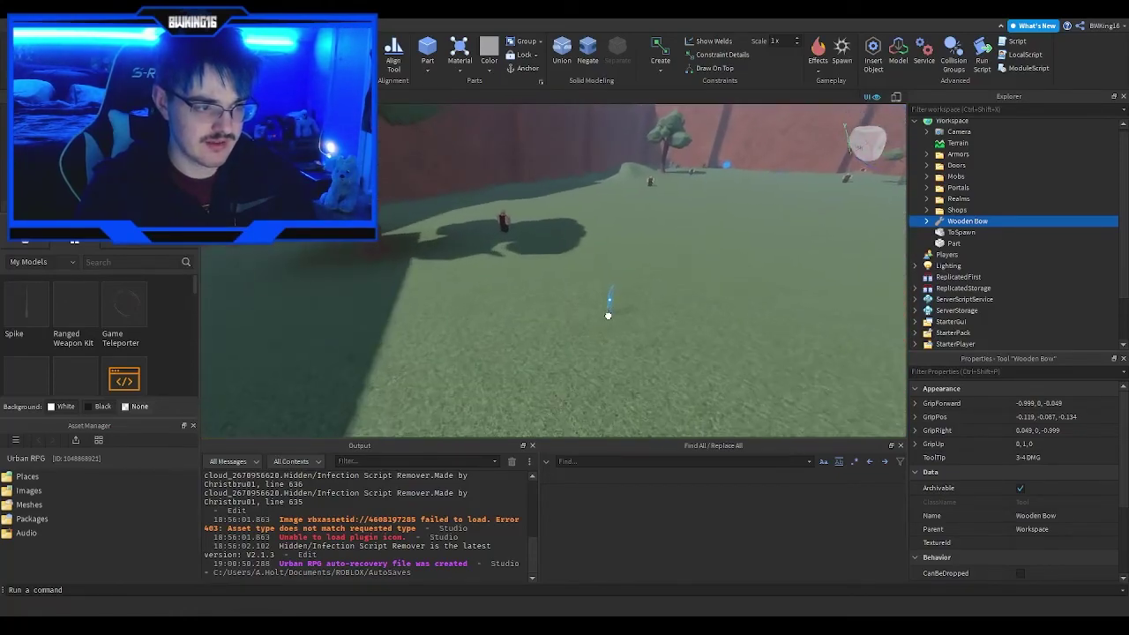
key("f")
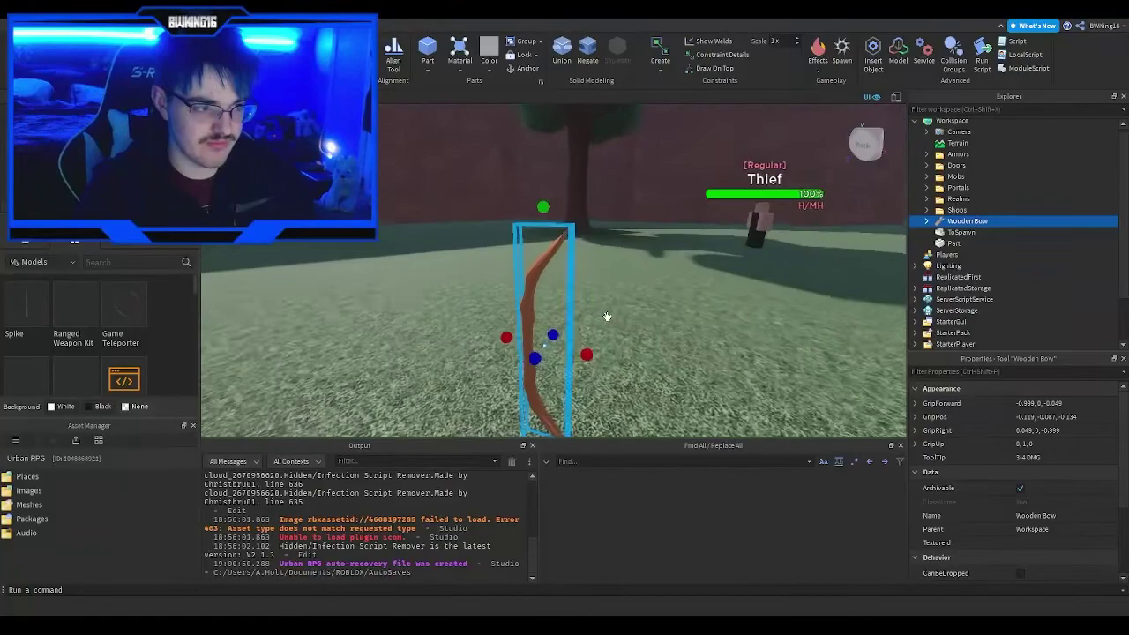
mouse_move(77, 323)
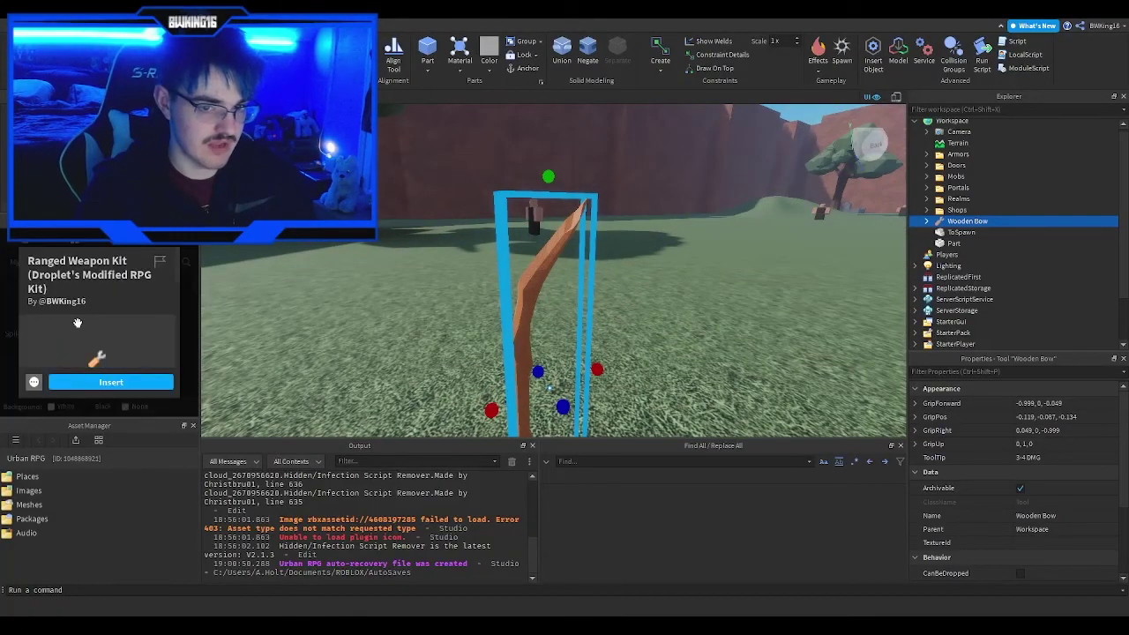
scroll(71, 300, "down", 3)
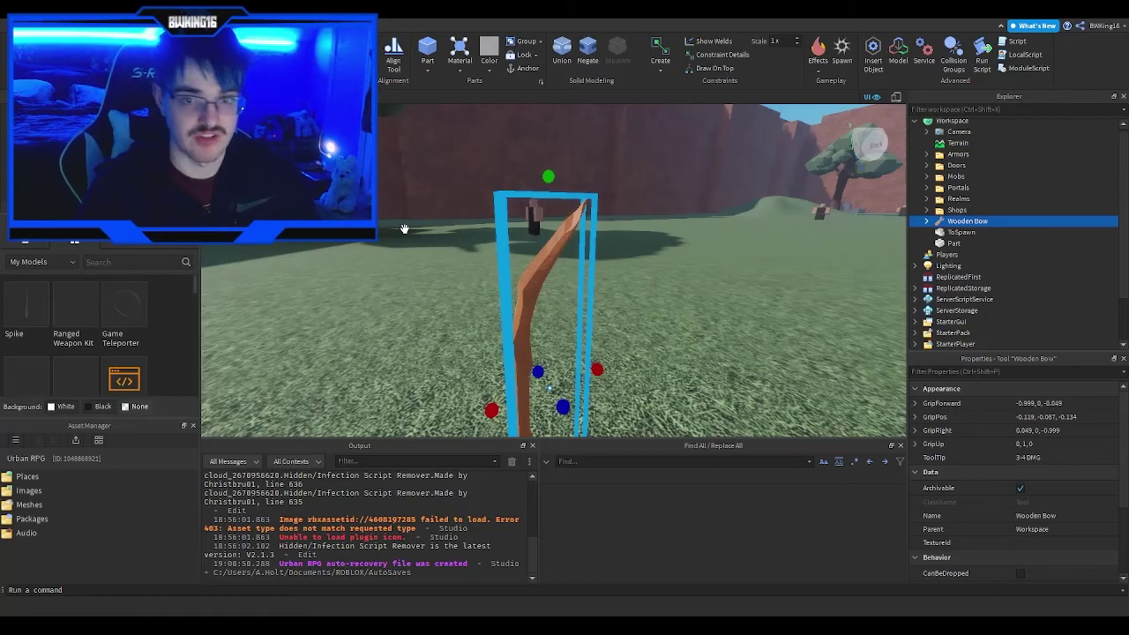
Step: Move the Wooden Bow tool out of the Workspace within the game's object hierarchy
right_click_drag(405, 230, 501, 234)
key("s")
key("w")
key("d")
key("w")
key("a")
left_click_drag(983, 220, 987, 279)
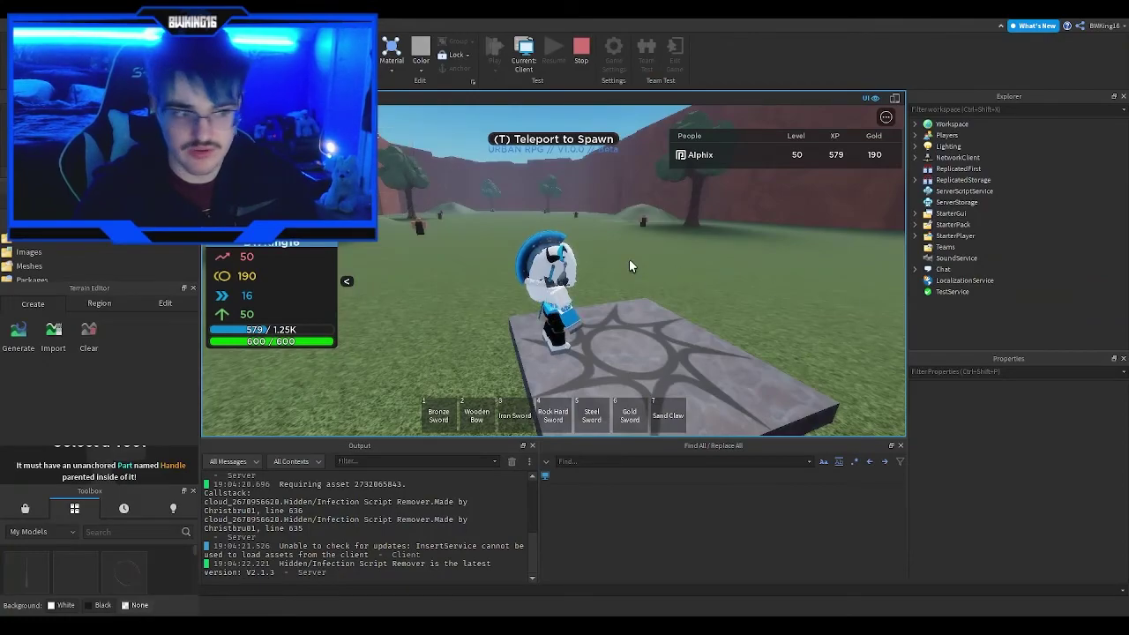
Step: In the playtest, equip the Bronze Sword, switch to the Wooden Bow, and inspect how the character holds it
right_click_drag(629, 261, 628, 261)
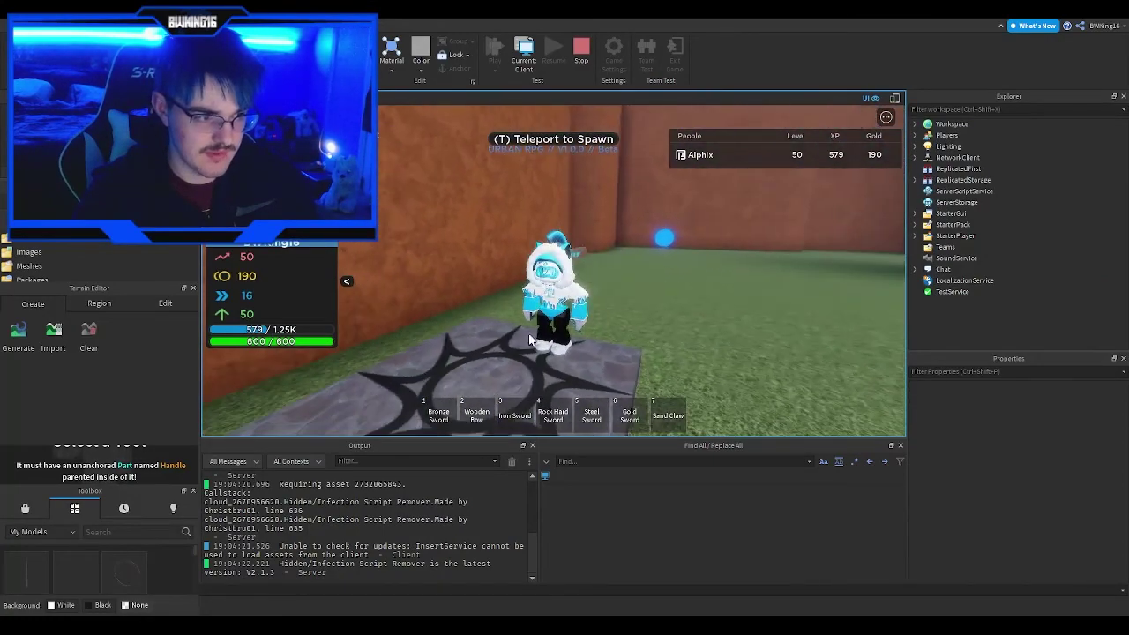
key("1")
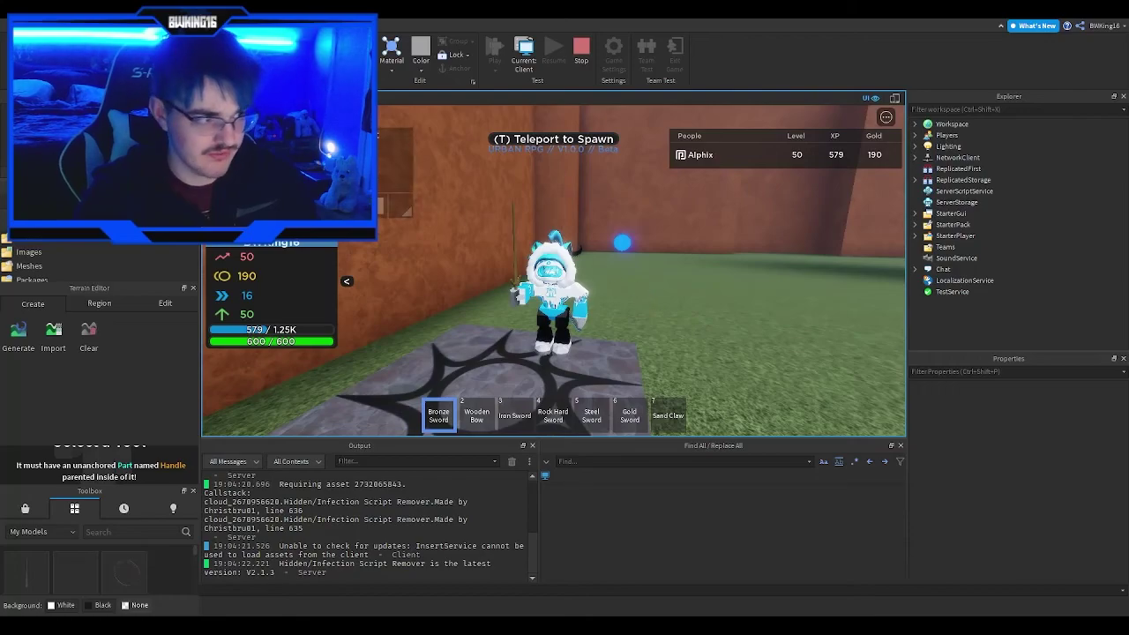
key("2")
scroll(614, 292, "up", 5)
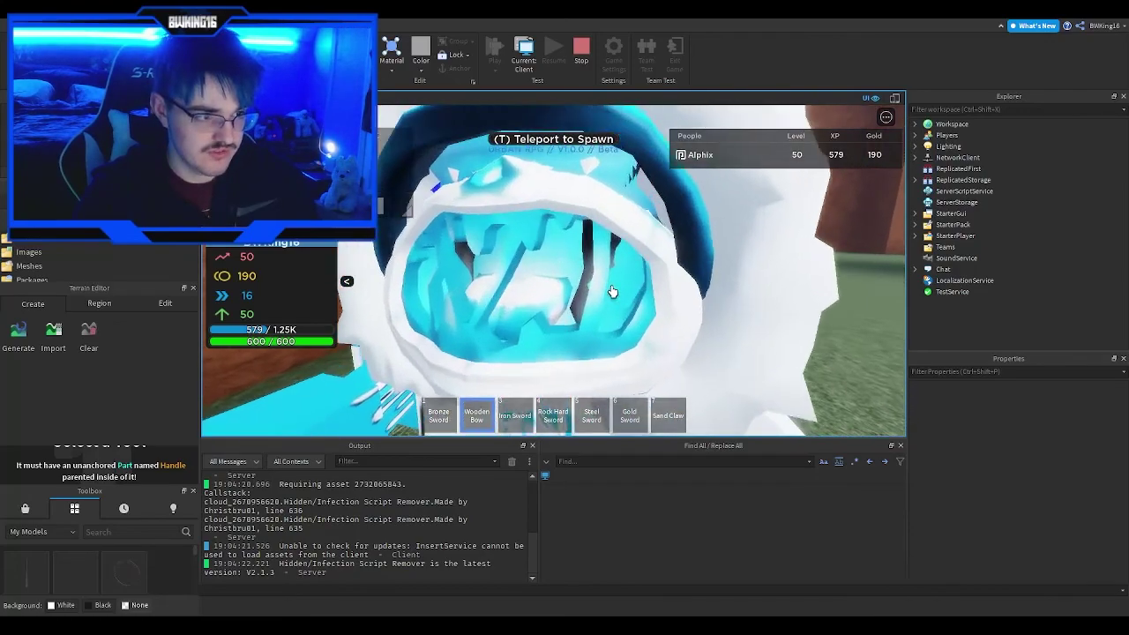
scroll(614, 292, "up", 3)
scroll(605, 285, "down", 5)
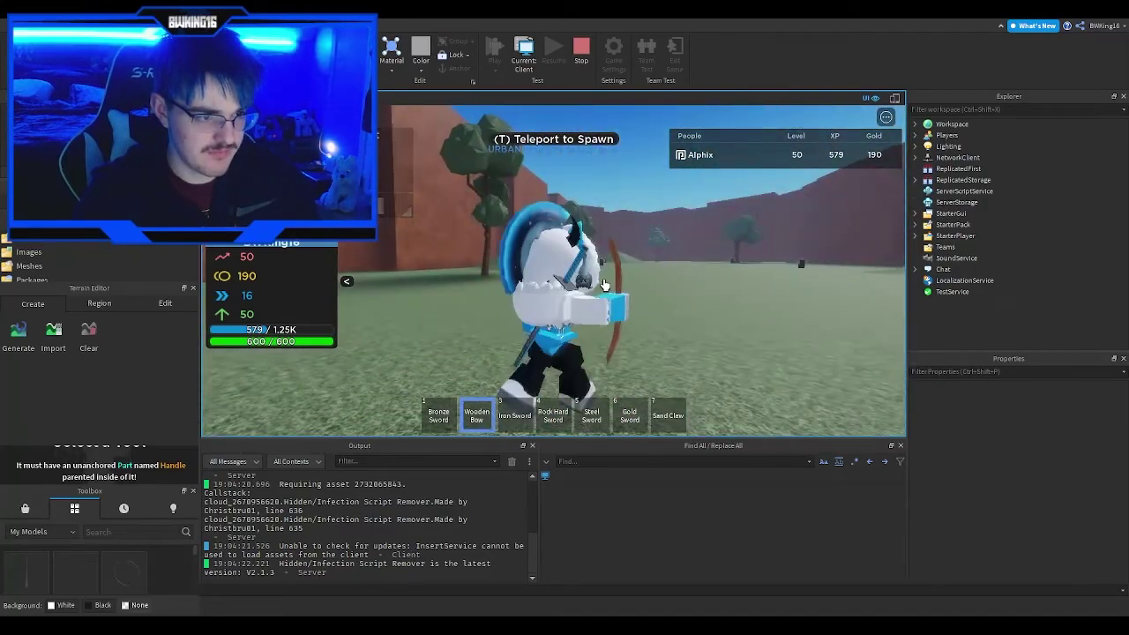
Step: Walk the character toward the Thief with the Wooden Bow equipped and check the bow in first-person view
key("a")
key("s")
key("w")
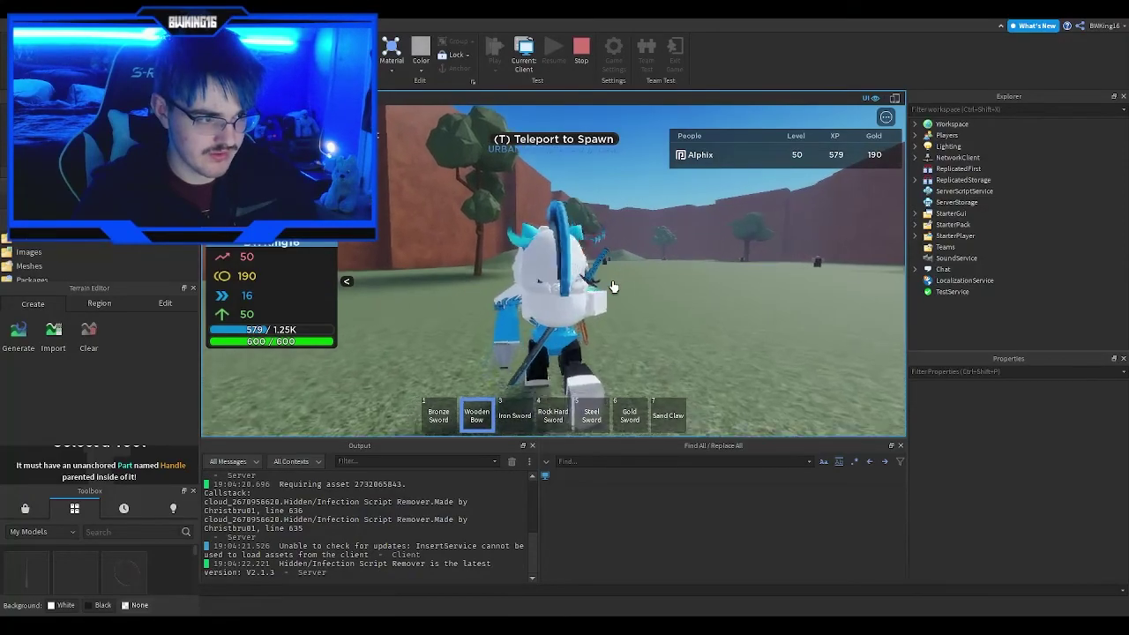
scroll(613, 286, "up", 3)
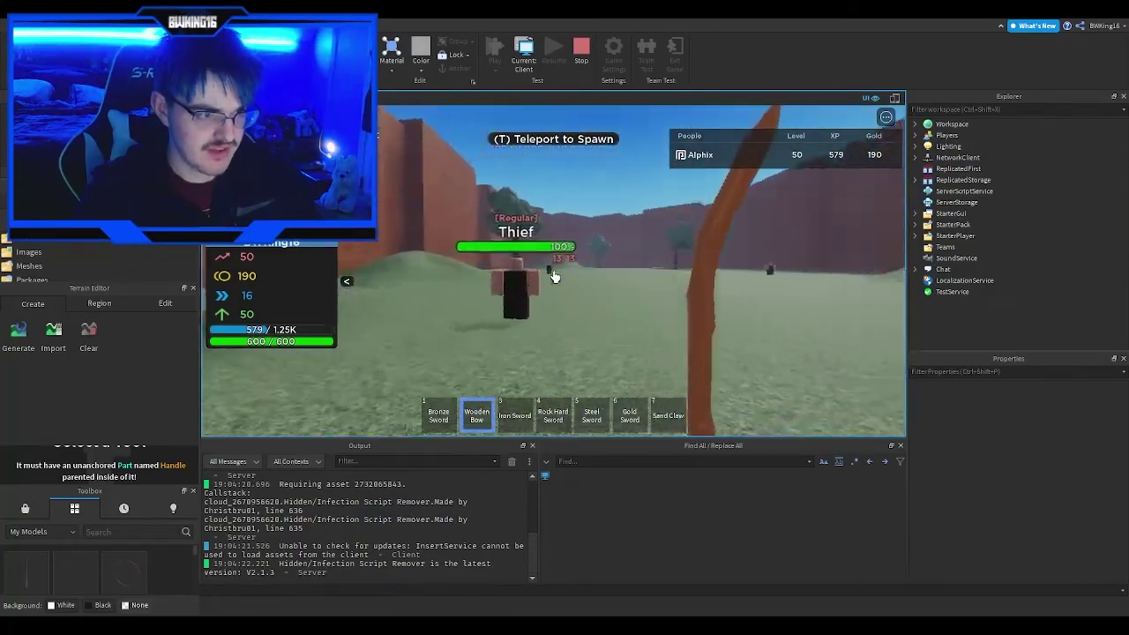
key("s")
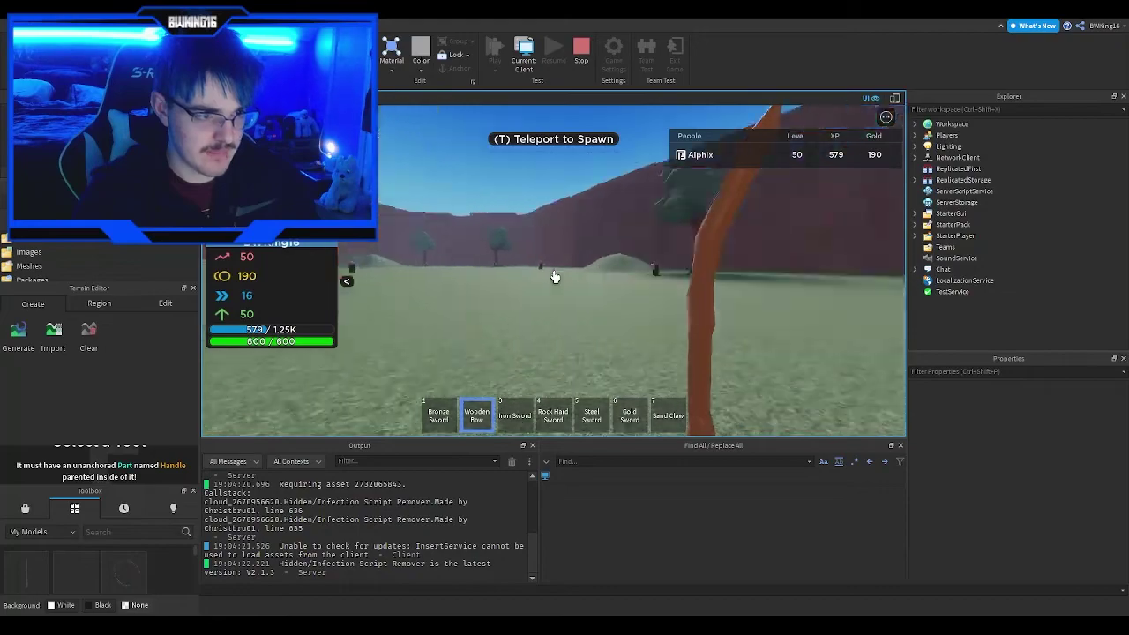
Step: Switch to the Bronze Sword and approach the Thief to compare the sword in first-person and third-person view
key("1")
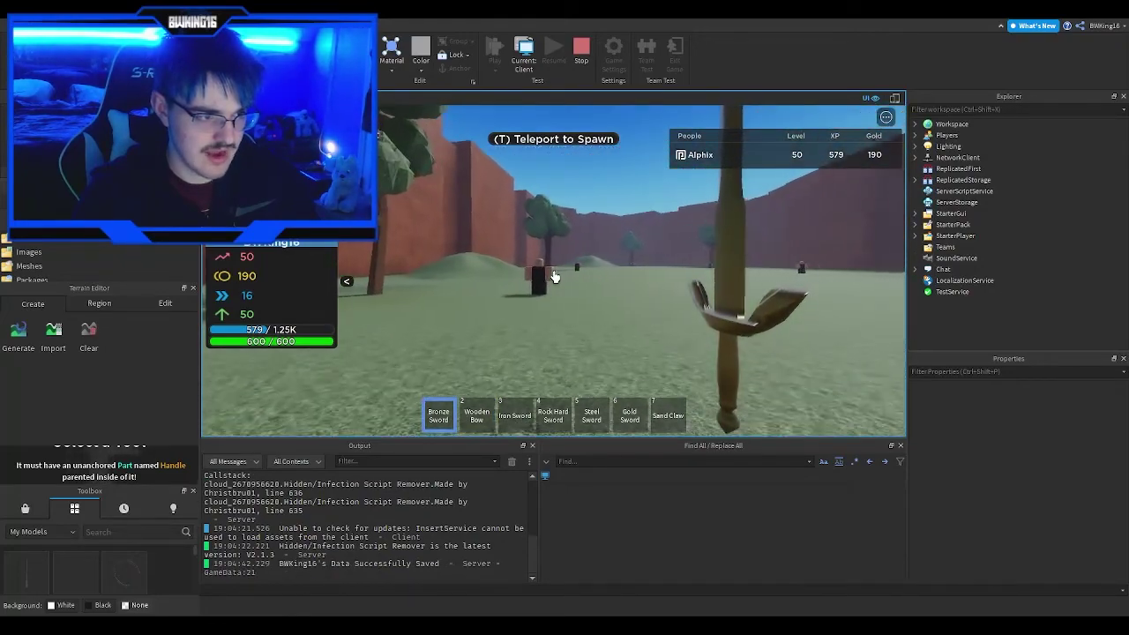
key("w")
scroll(554, 277, "down", 2)
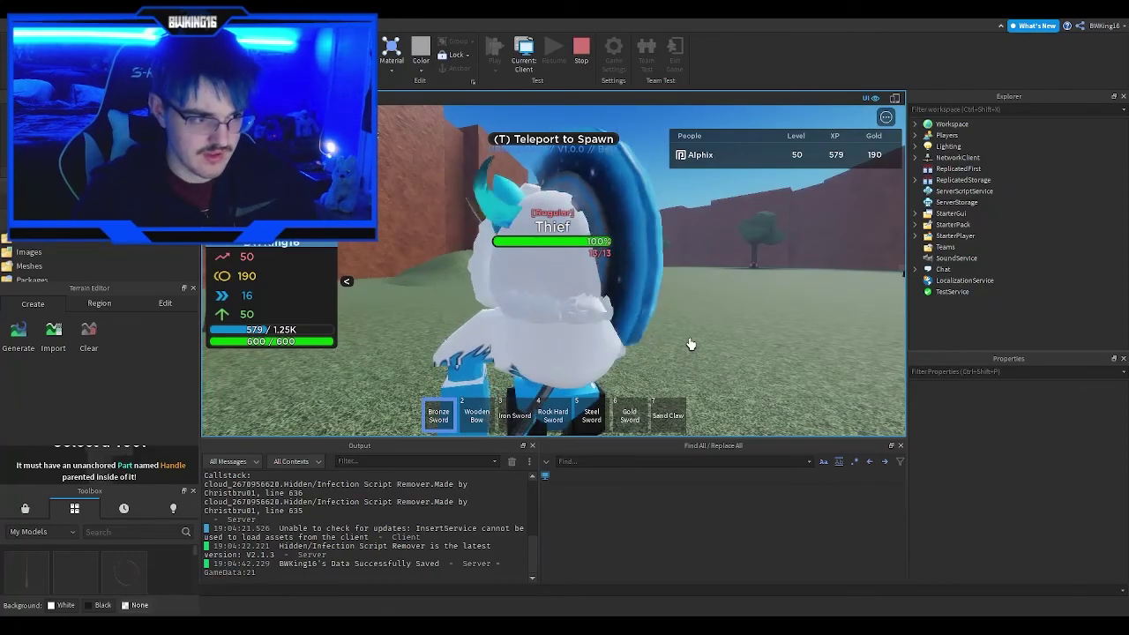
scroll(692, 344, "up", 5)
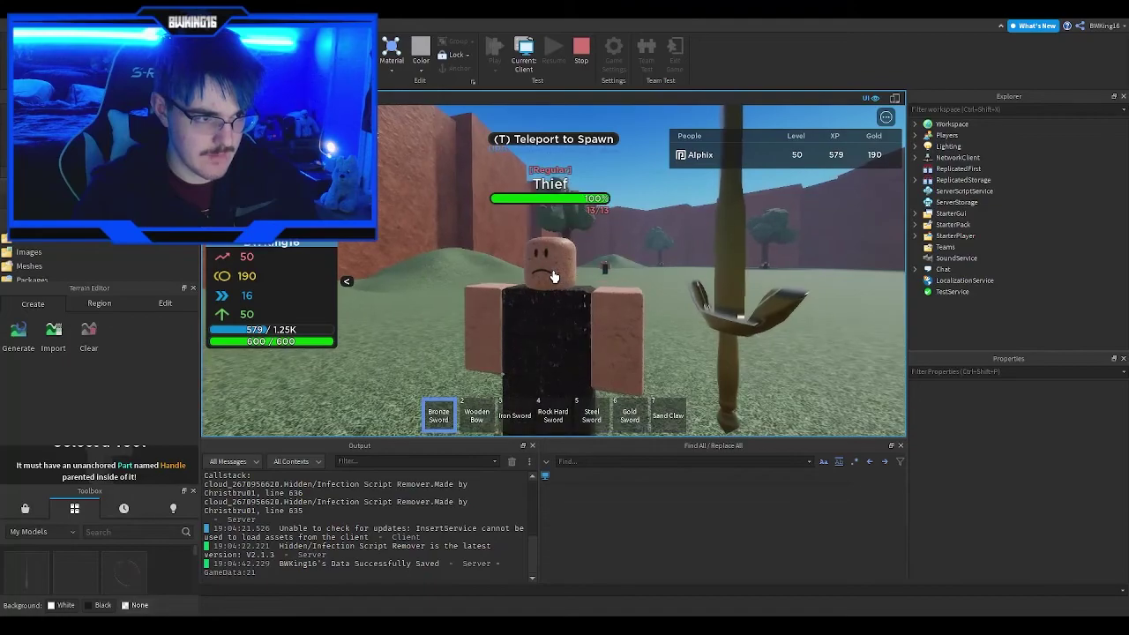
Step: Equip the Wooden Bow, back away from the Thief, and shoot it until it is defeated
key("2")
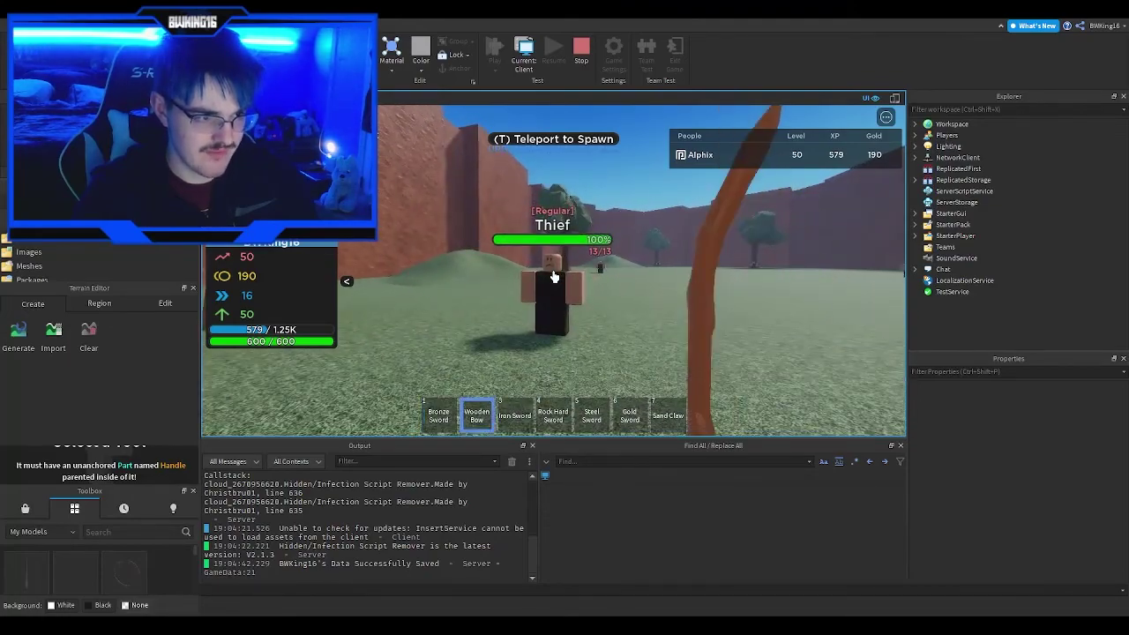
key("s")
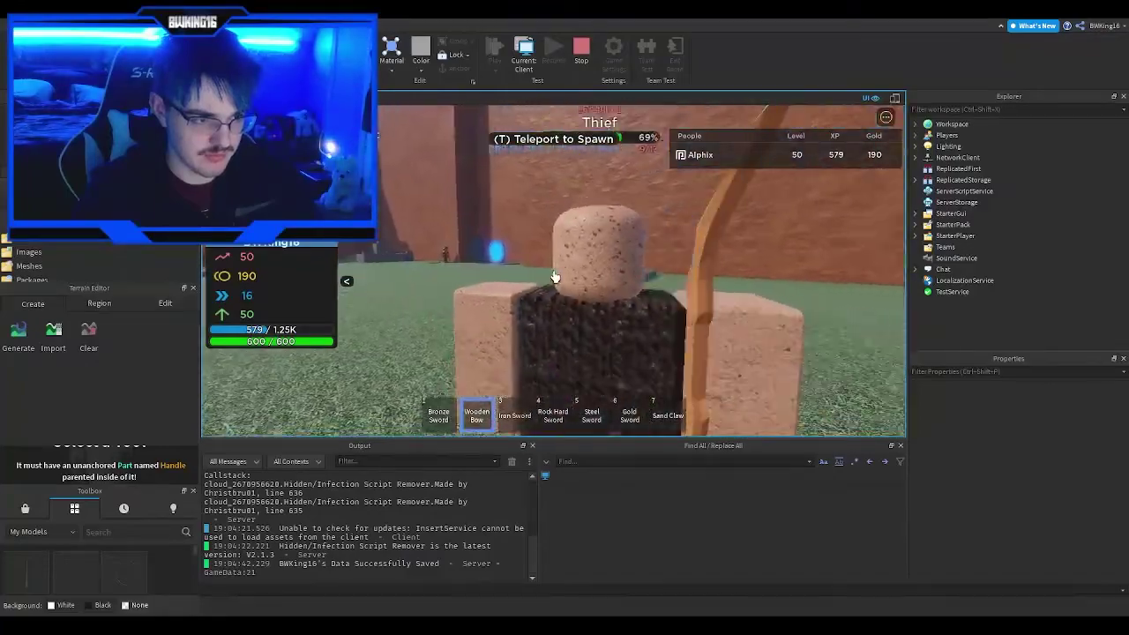
key("s")
key("s")
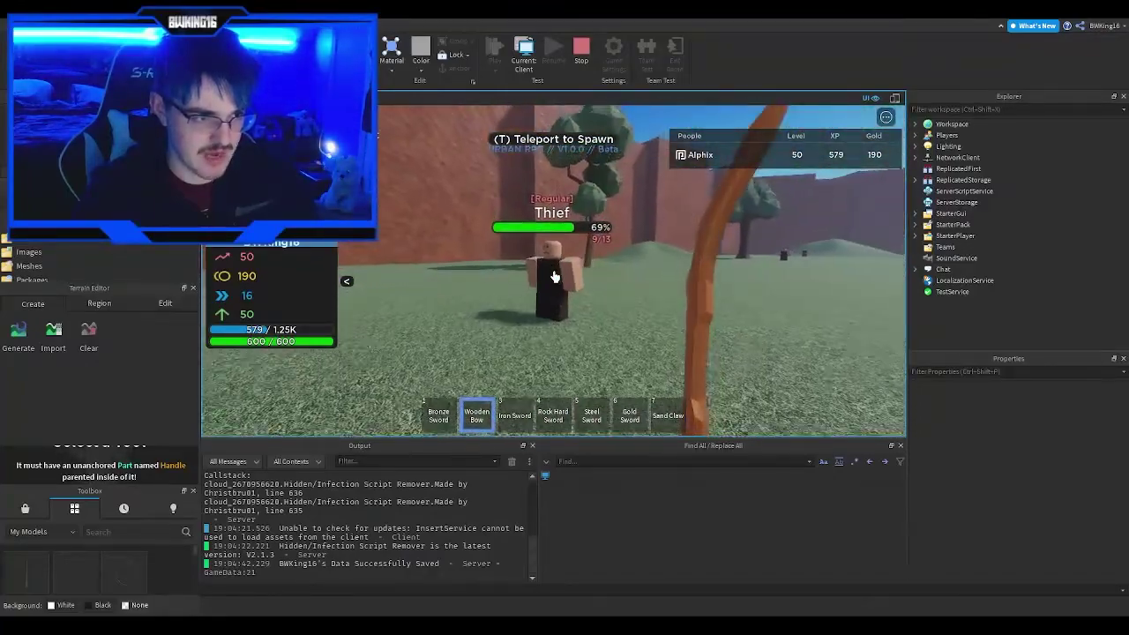
left_click(555, 277)
left_click(554, 277)
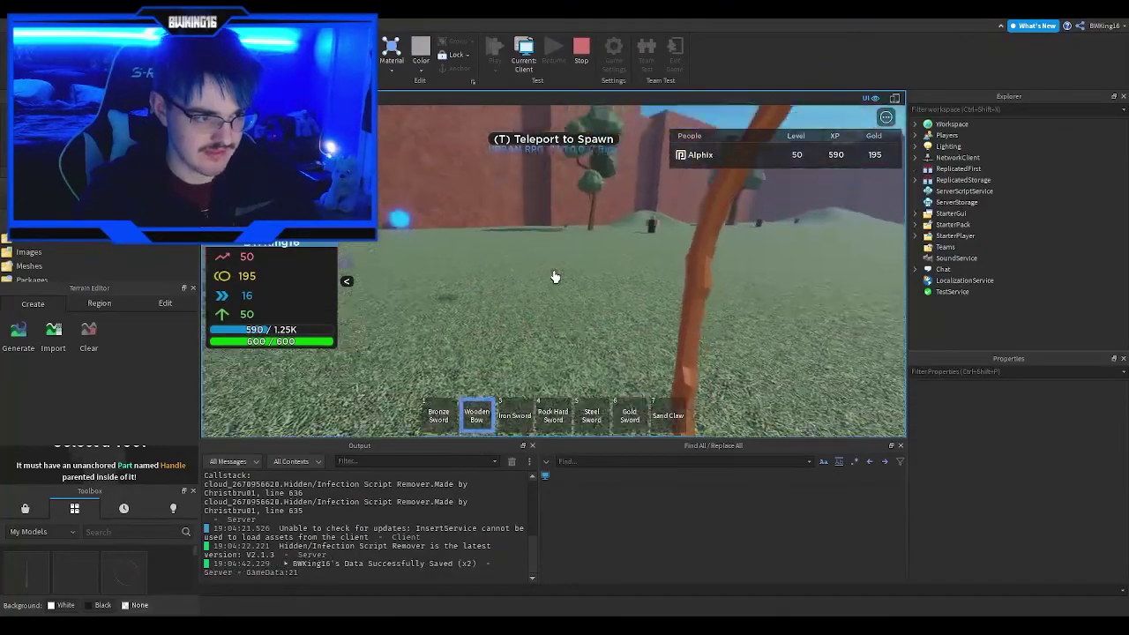
Step: Walk the character around the spawn area to check the Wooden Bow's pose in third-person and first-person view
scroll(554, 277, "down", 3)
key("a")
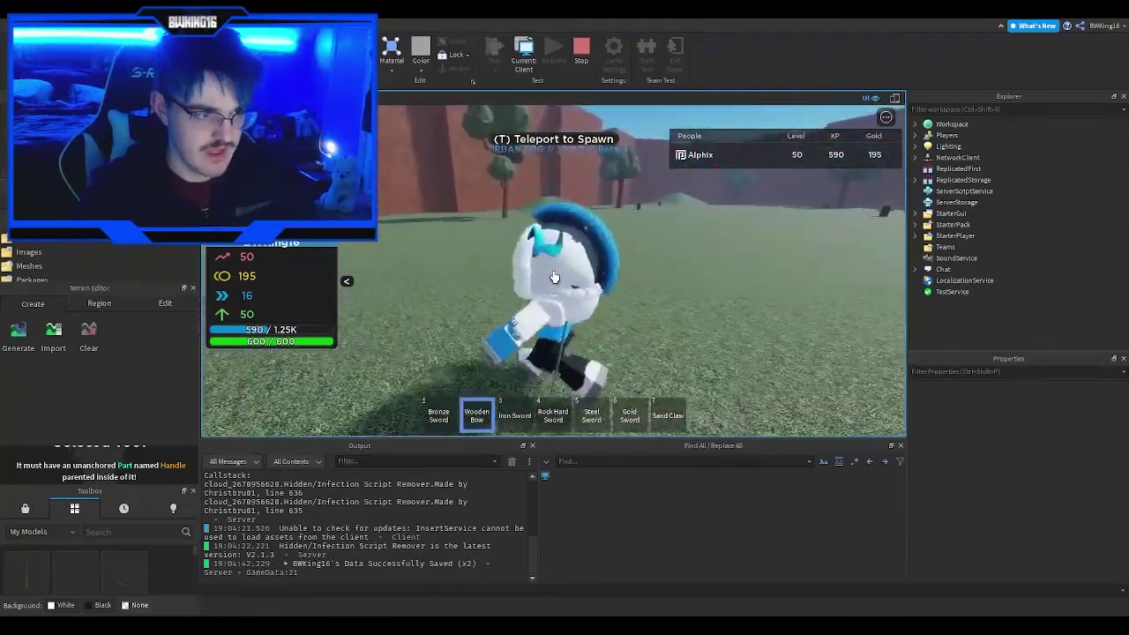
key("s")
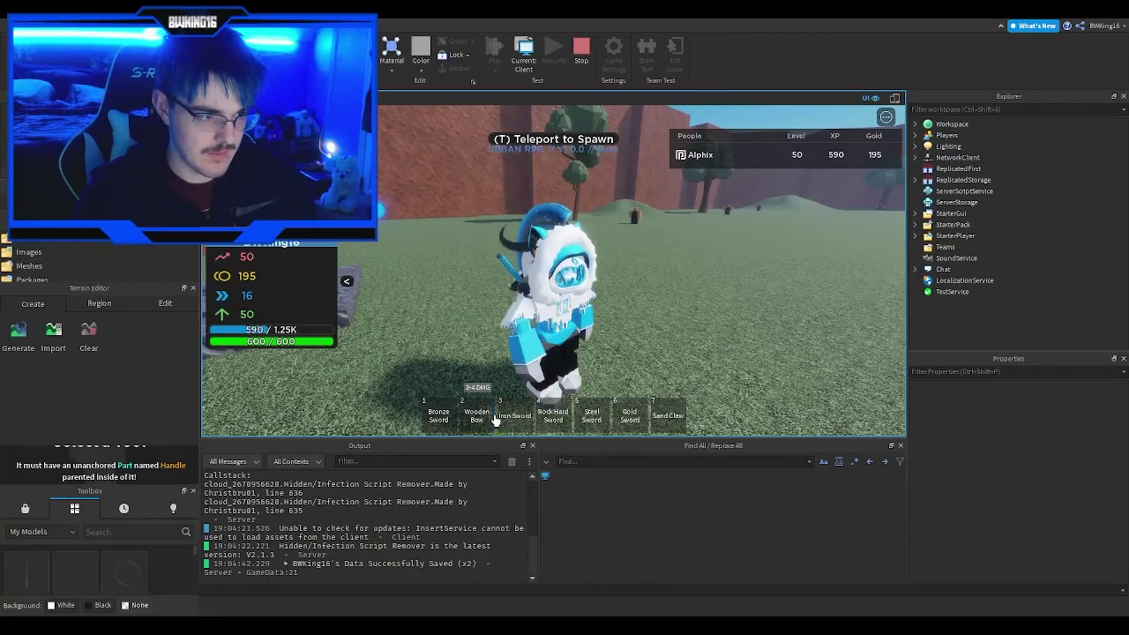
key("w")
right_click_drag(588, 353, 589, 352)
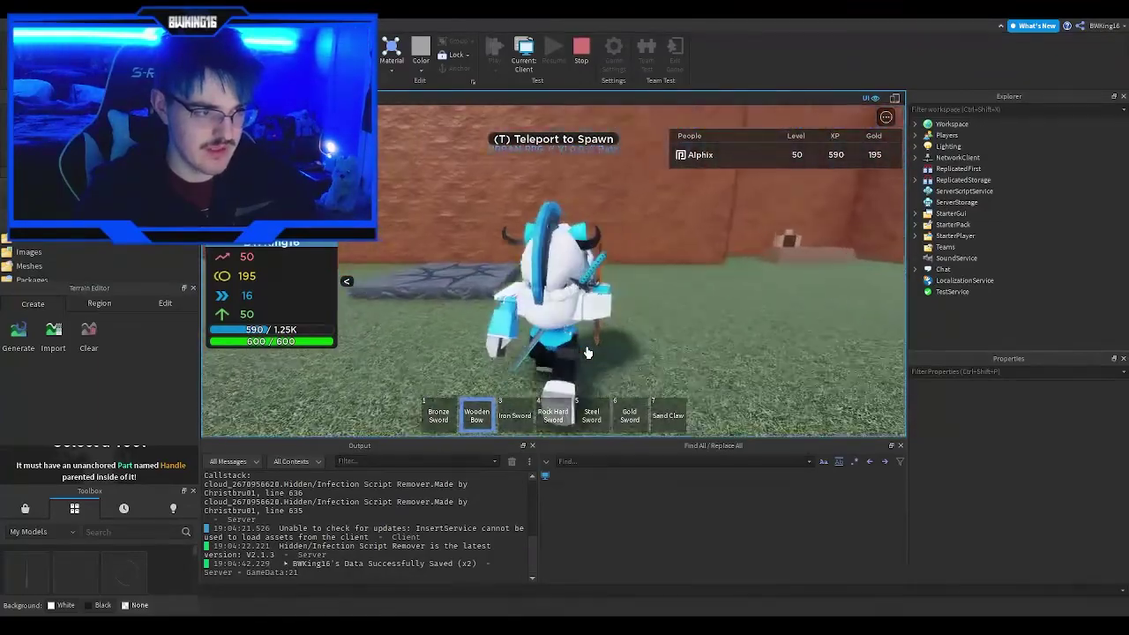
key("w")
right_click_drag(589, 353, 589, 353)
key("w")
key("s")
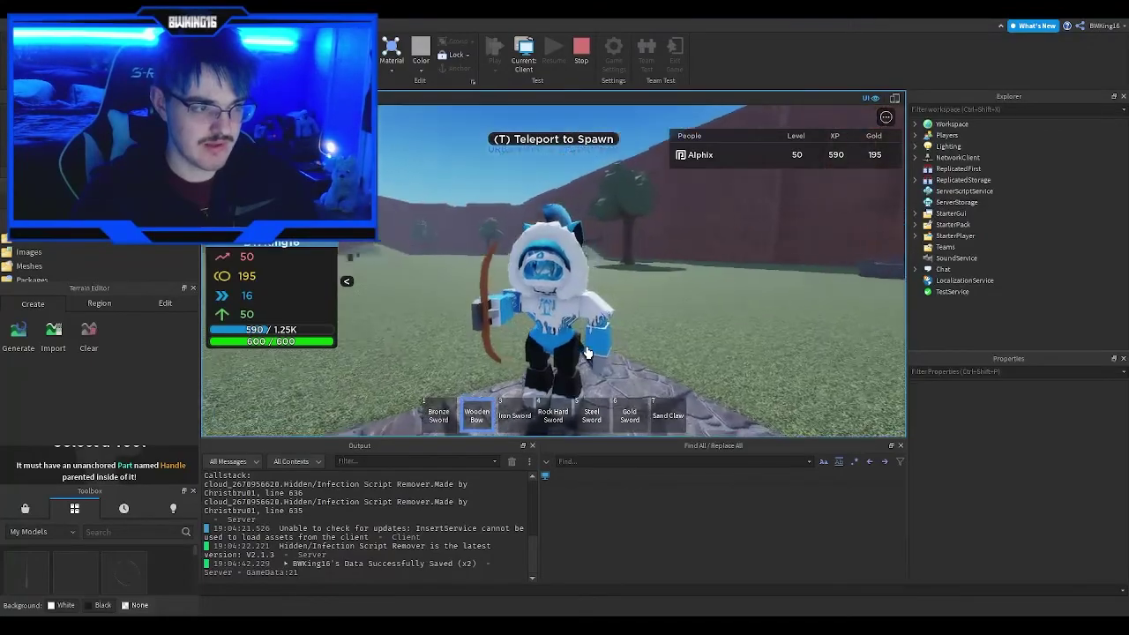
scroll(589, 353, "up", 2)
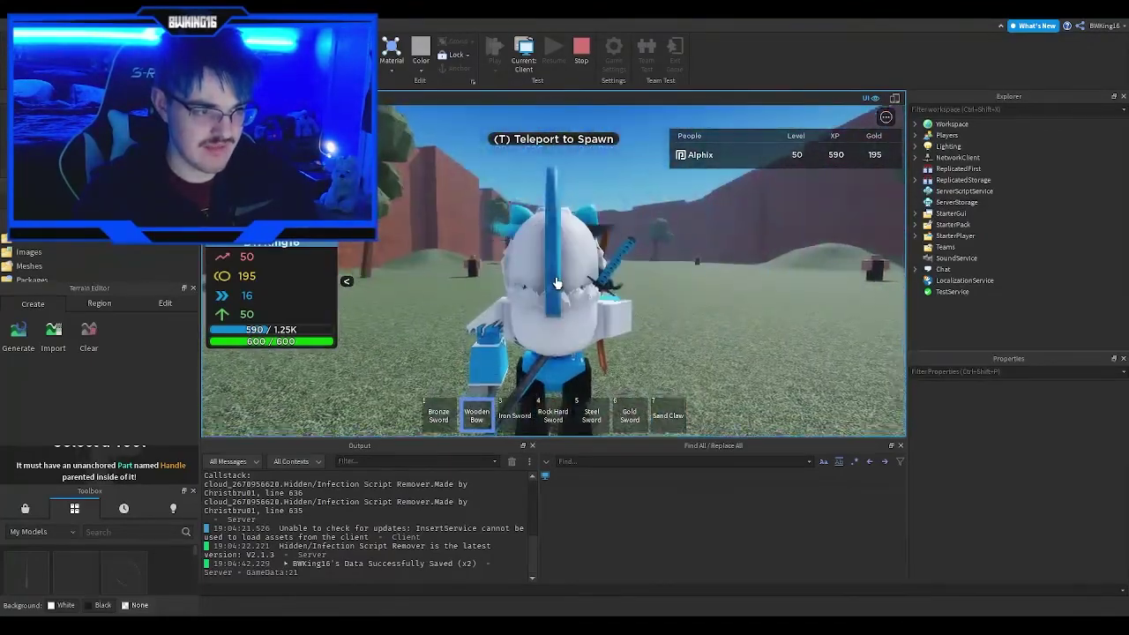
scroll(556, 282, "up", 5)
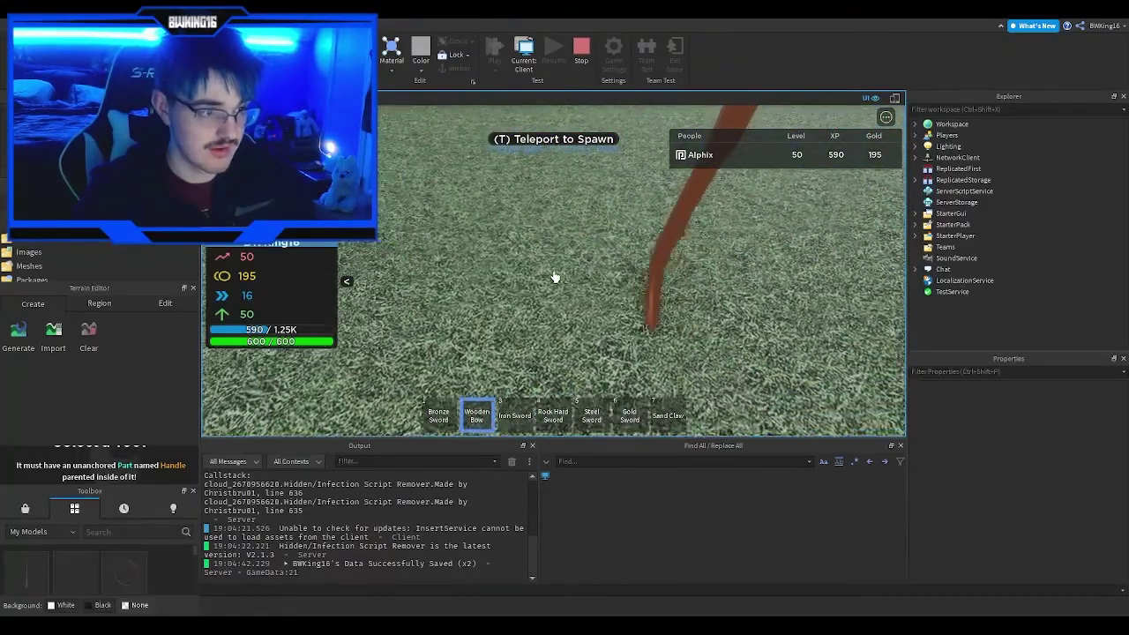
Step: Walk the character across the field in first-person view and shoot a Thief with the Wooden Bow until it is defeated
right_click_drag(564, 266, 564, 266)
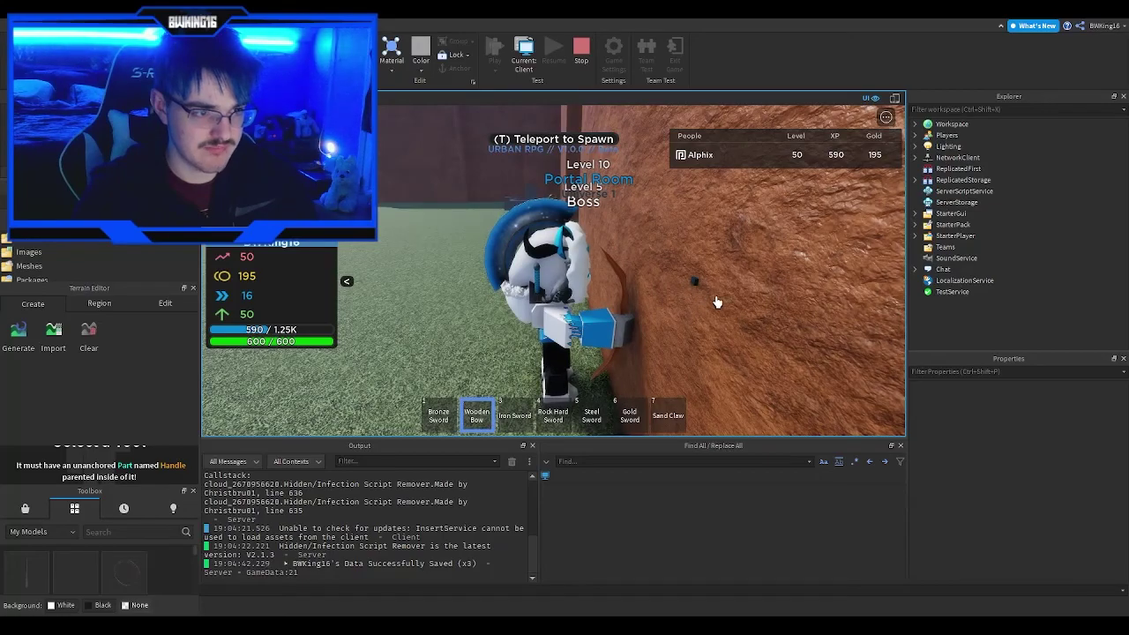
key("a")
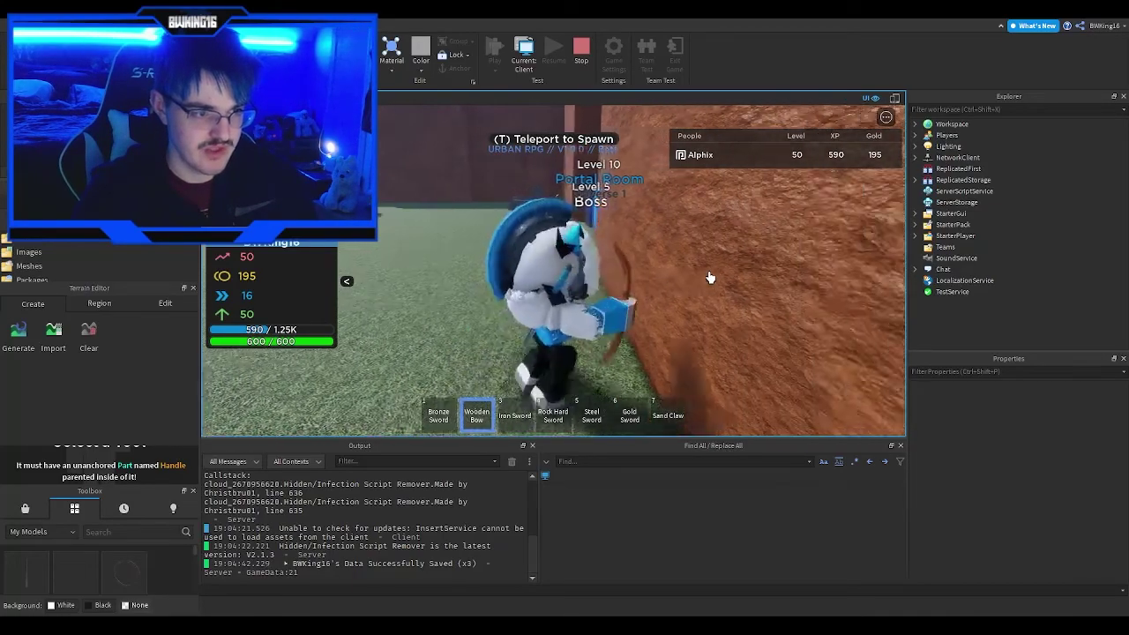
scroll(711, 278, "up", 5)
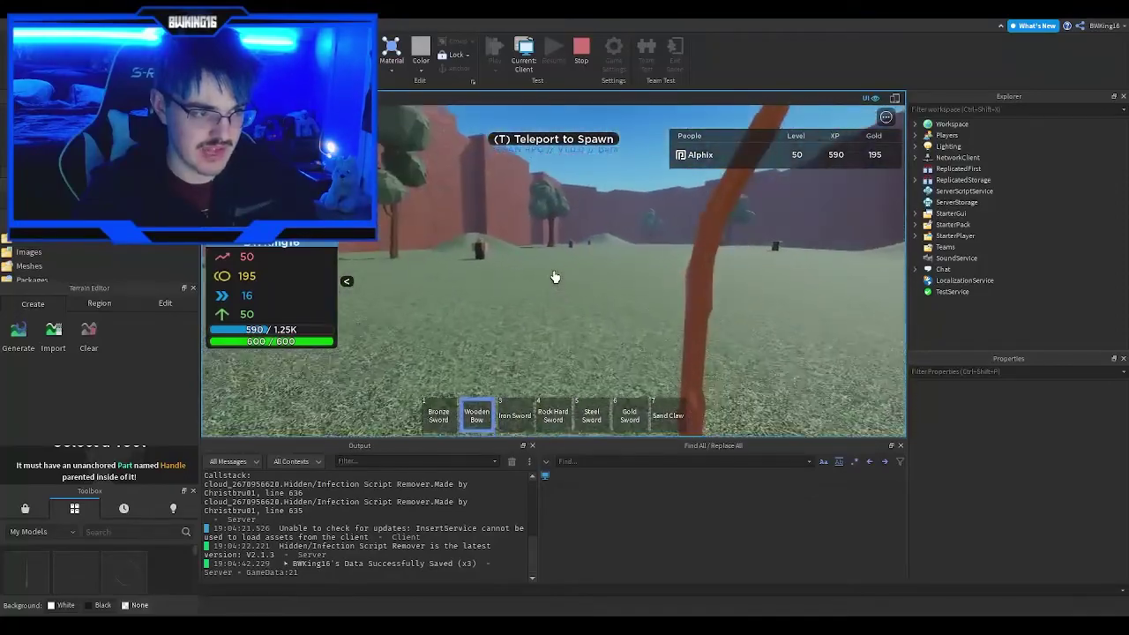
key("w")
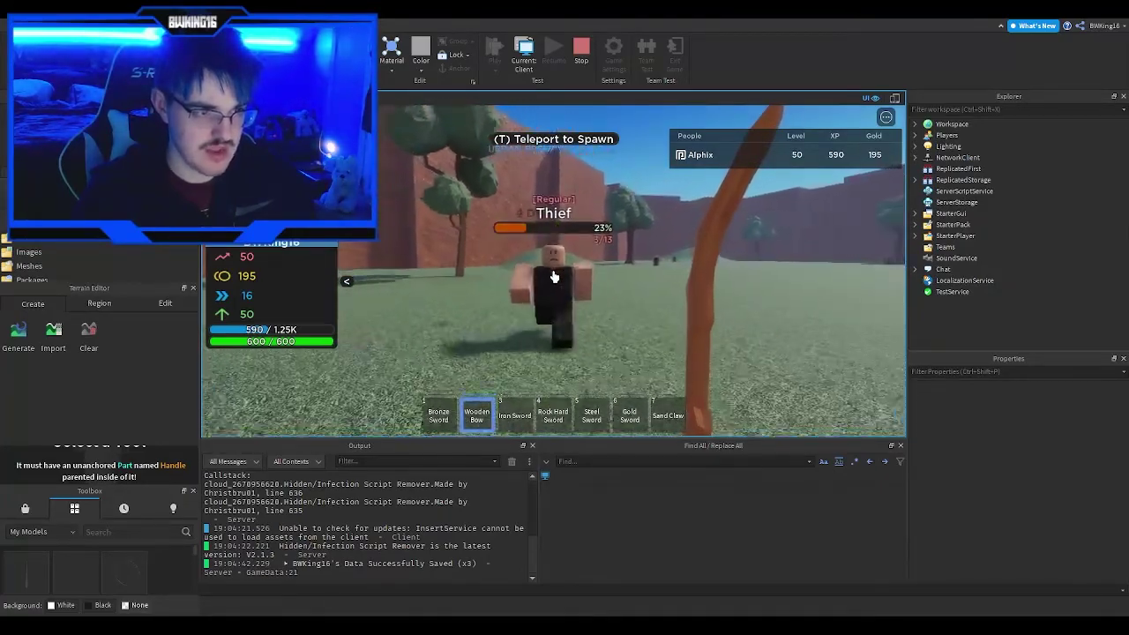
key("w")
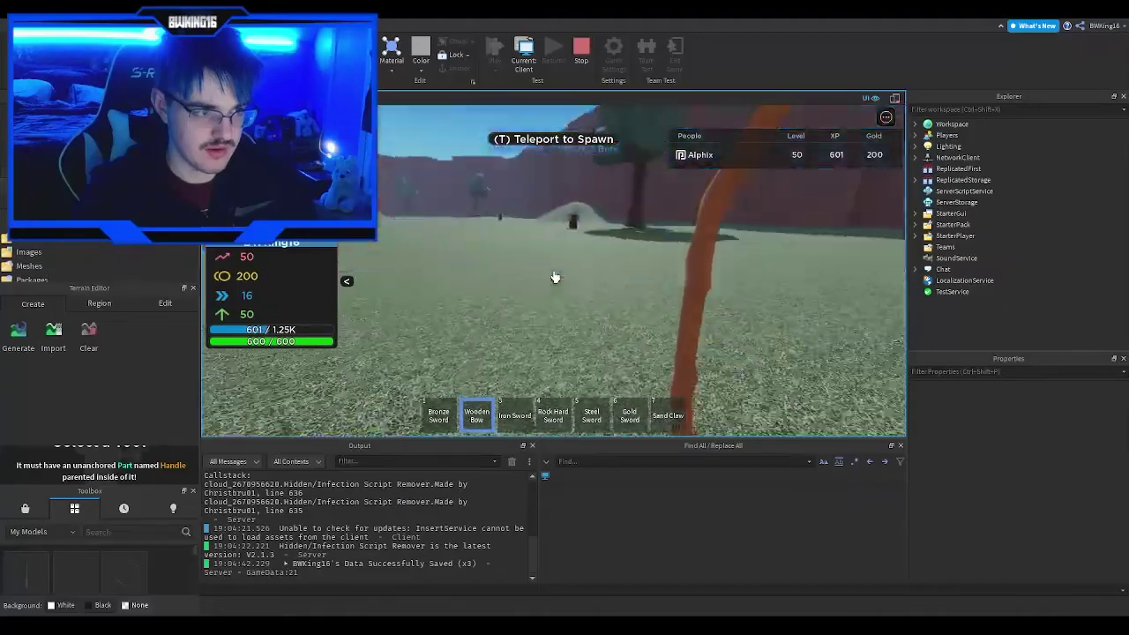
Step: Approach another Thief and strafe around it in first-person view to examine how the Wooden Bow is held
key("w")
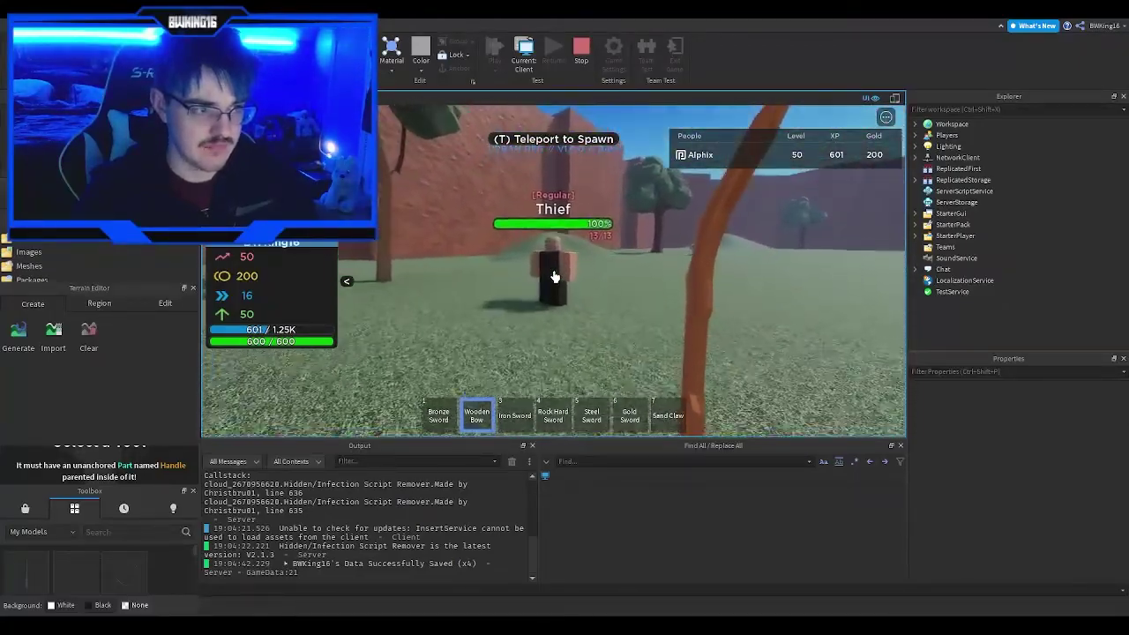
key("s")
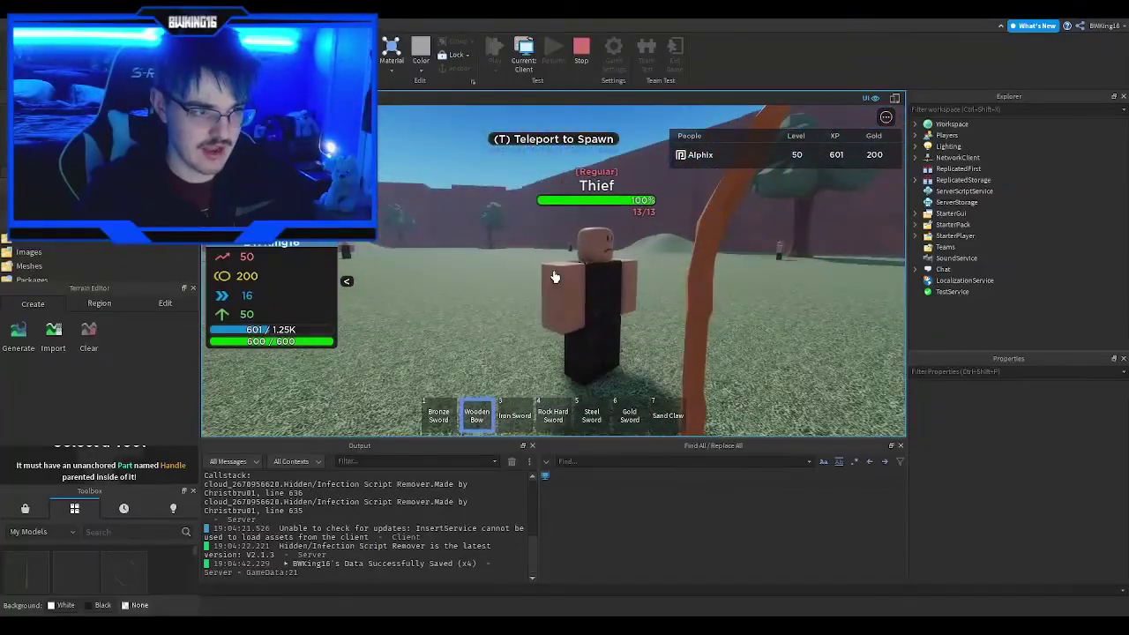
key("d")
key("a")
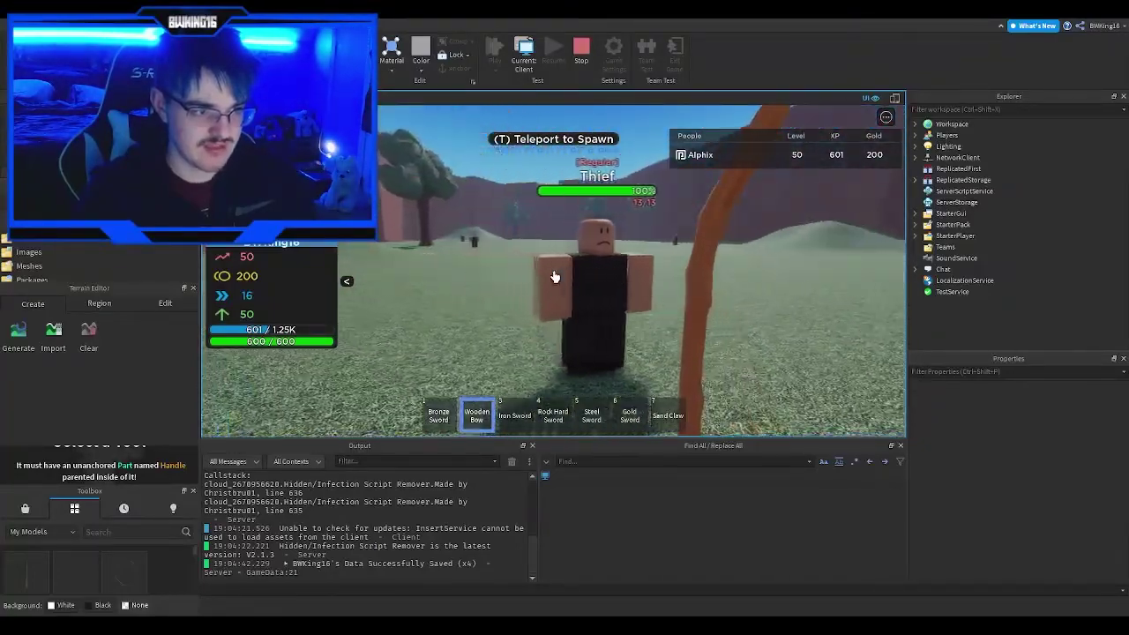
scroll(555, 277, "down", 3)
key("s")
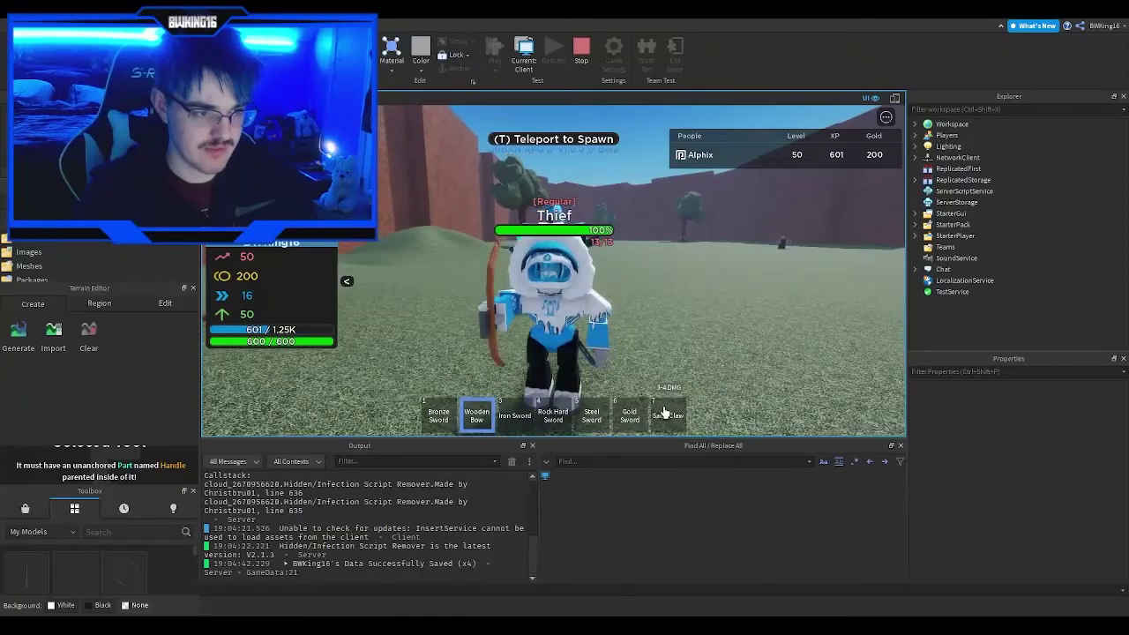
Step: Turn the camera to the character's front near the Thief and examine the Wooden Bow's grip in third-person view
key("a")
scroll(669, 322, "up", 2)
key("s")
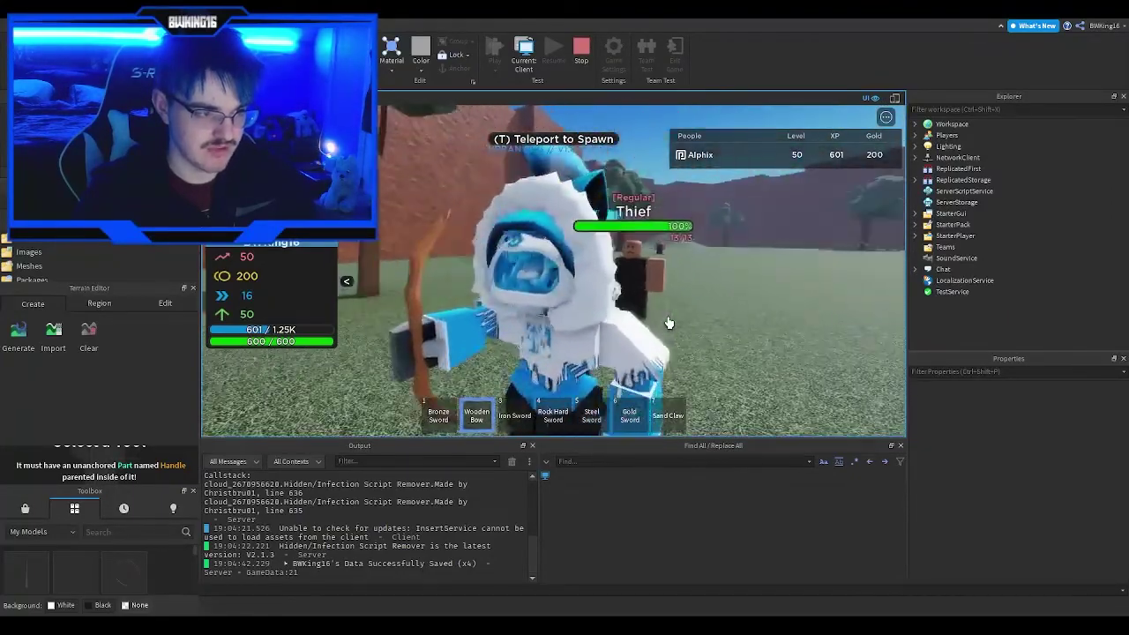
right_click_drag(689, 333, 688, 333)
left_click(688, 332)
key("w")
left_click(483, 413)
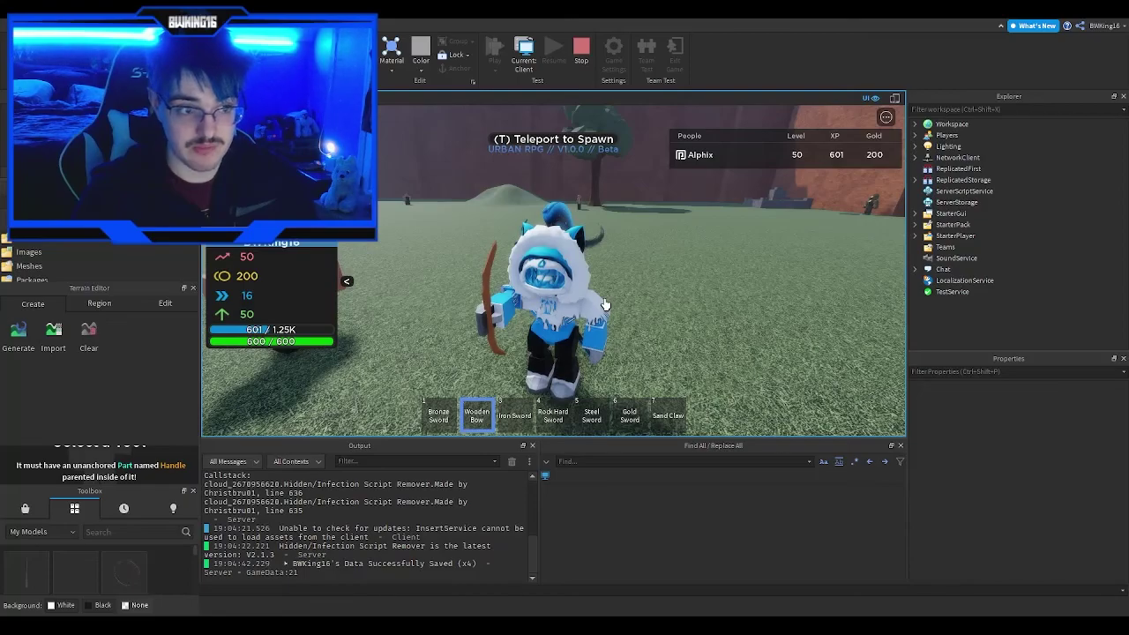
Step: Return to first-person view and move around the Thief to check its reaction to the equipped Wooden Bow
right_click_drag(605, 305, 605, 304)
key("w")
scroll(605, 304, "up", 5)
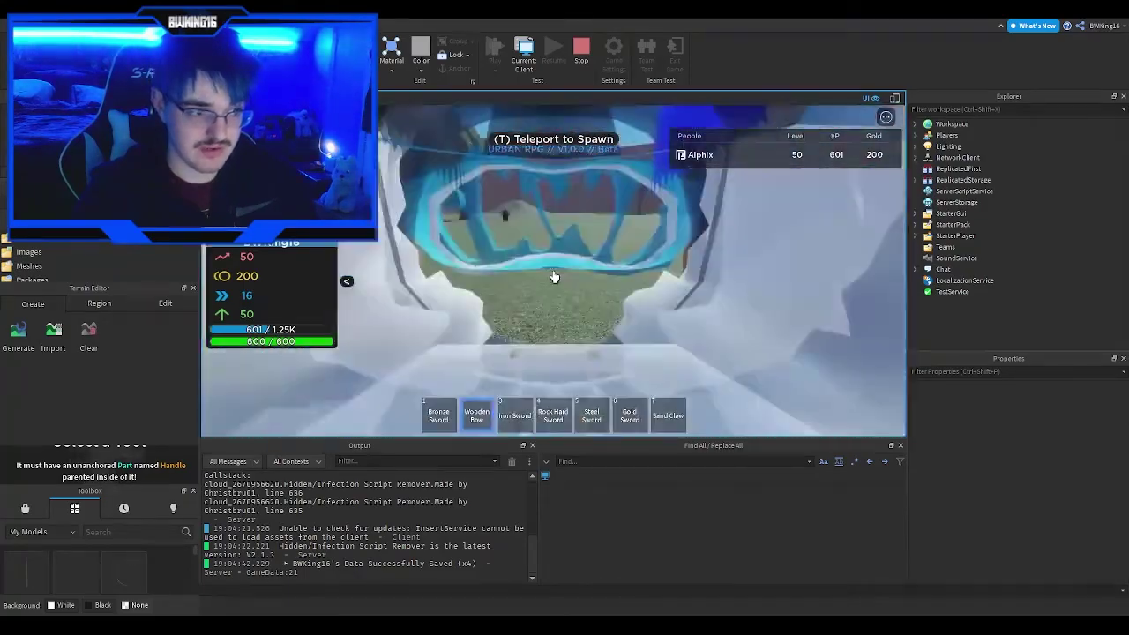
scroll(554, 278, "up", 2)
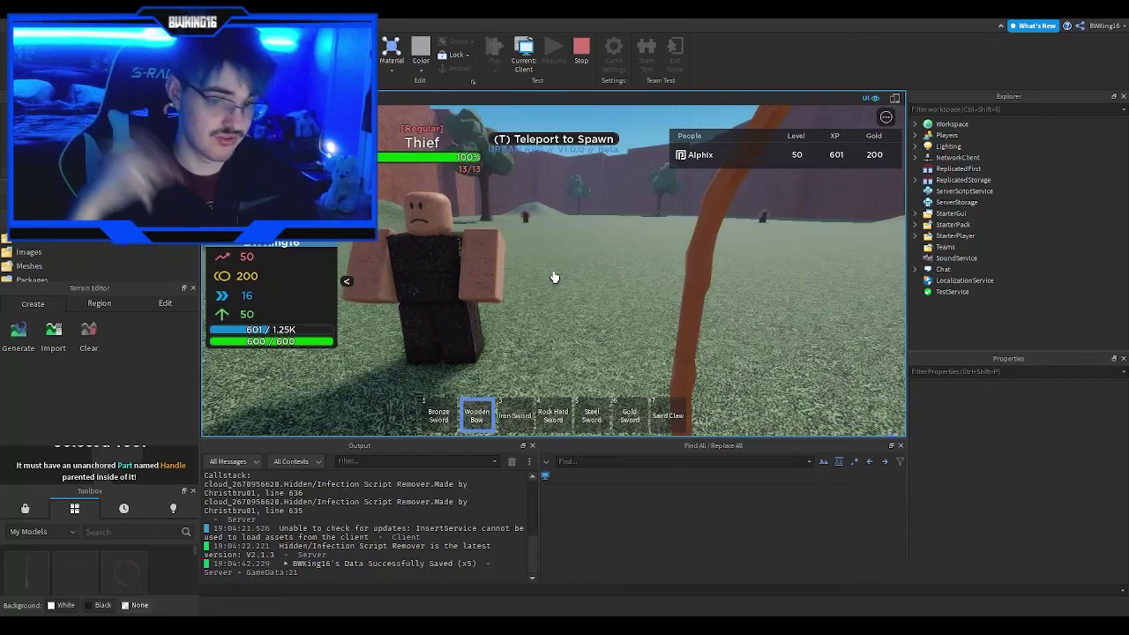
key("w")
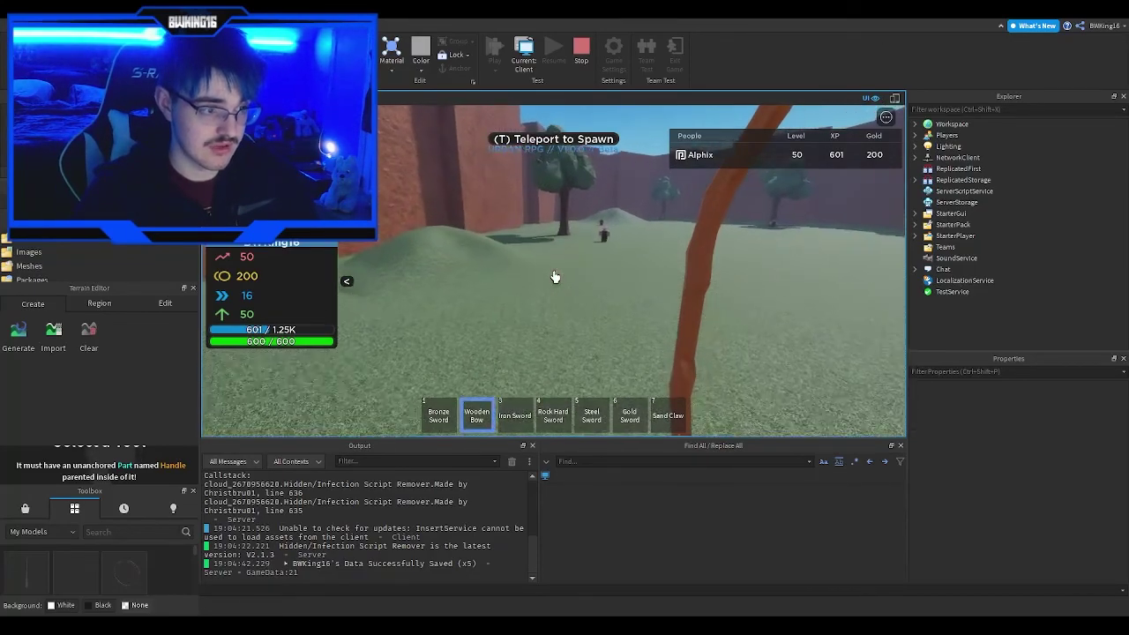
key("s")
key("a")
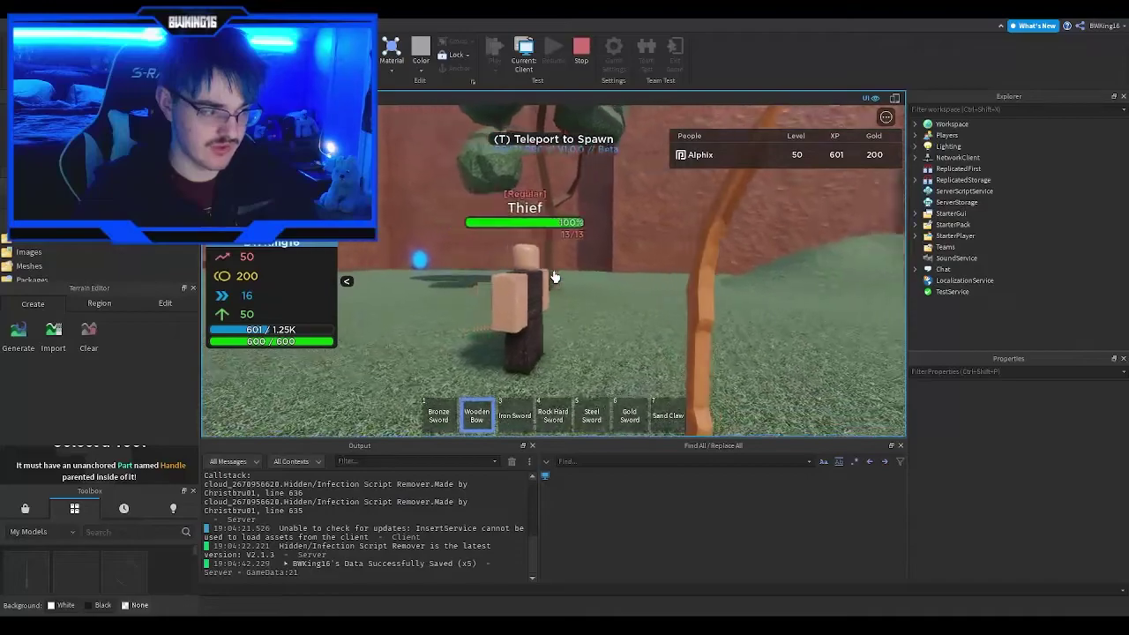
scroll(555, 277, "down", 6)
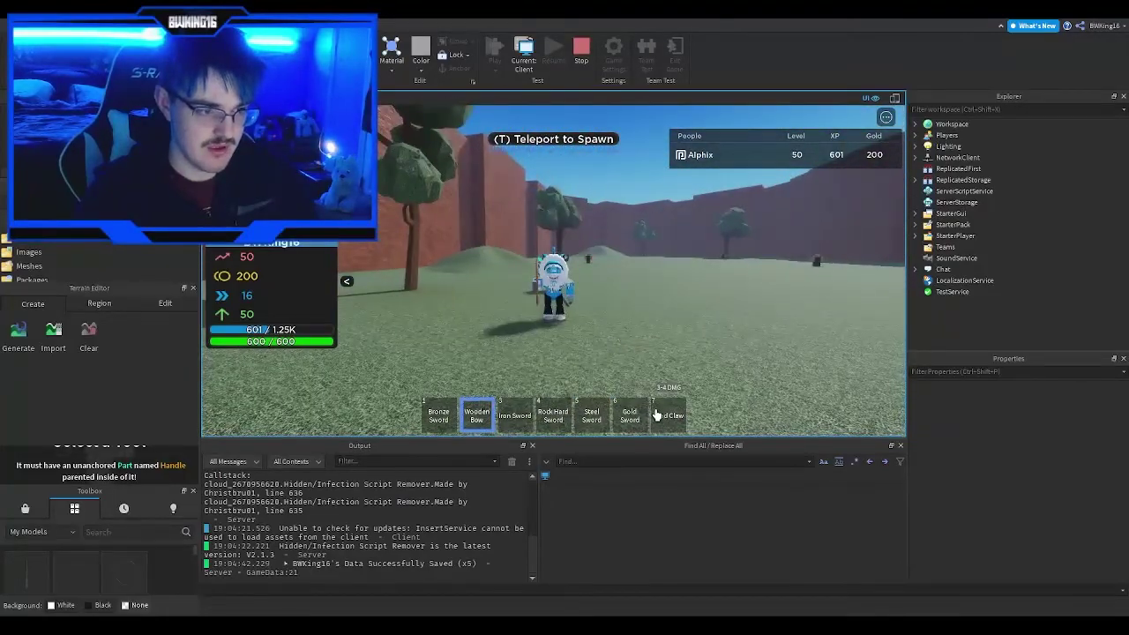
Step: Switch to the Sand Claw and back to the Wooden Bow to compare their poses in third-person and first-person view
left_click(659, 414)
right_click_drag(693, 305, 693, 305)
scroll(691, 305, "up", 4)
scroll(692, 306, "up", 1)
key("2")
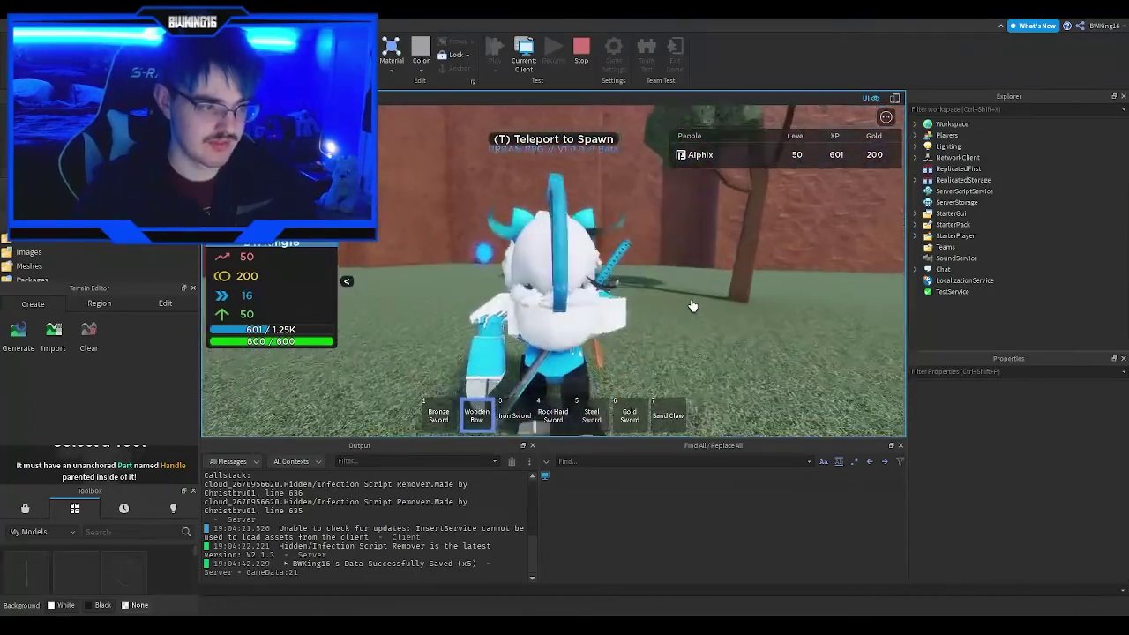
scroll(693, 305, "up", 4)
scroll(555, 277, "down", 3)
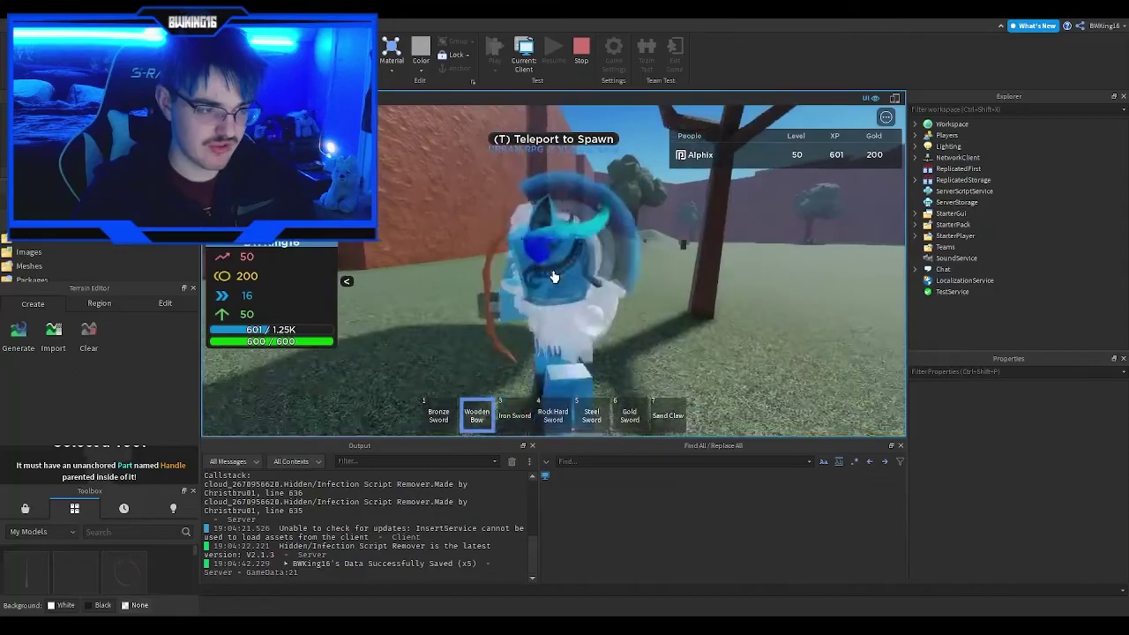
right_click_drag(555, 277, 555, 277)
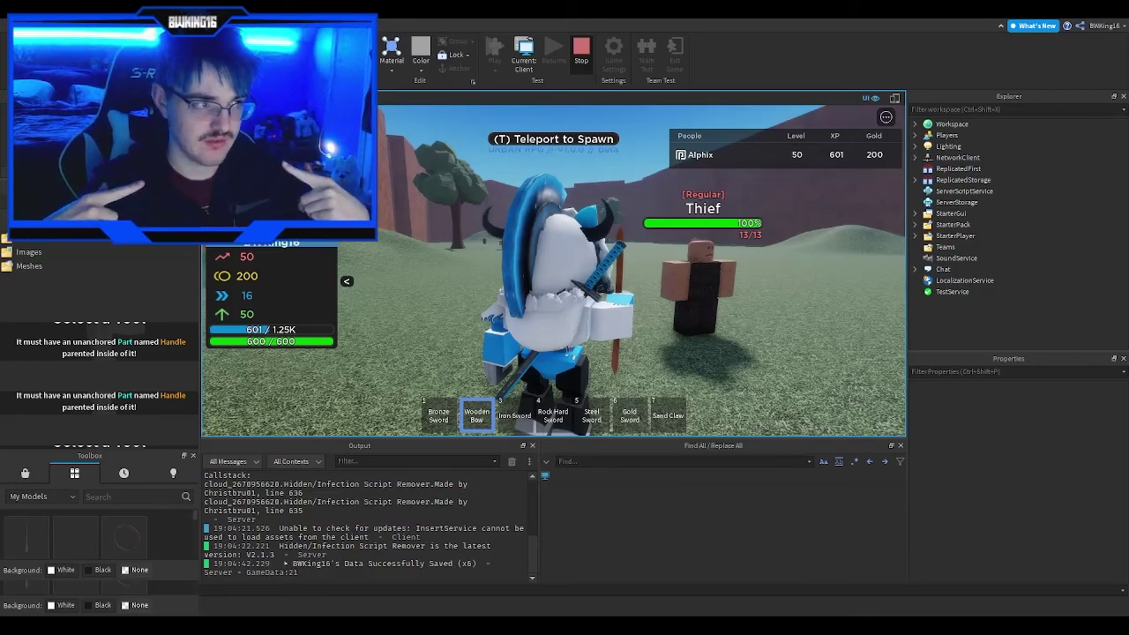
Step: Stop the playtest and open the WeaponConfig module script of the Wooden Bow in StarterPack
key("shift+F5")
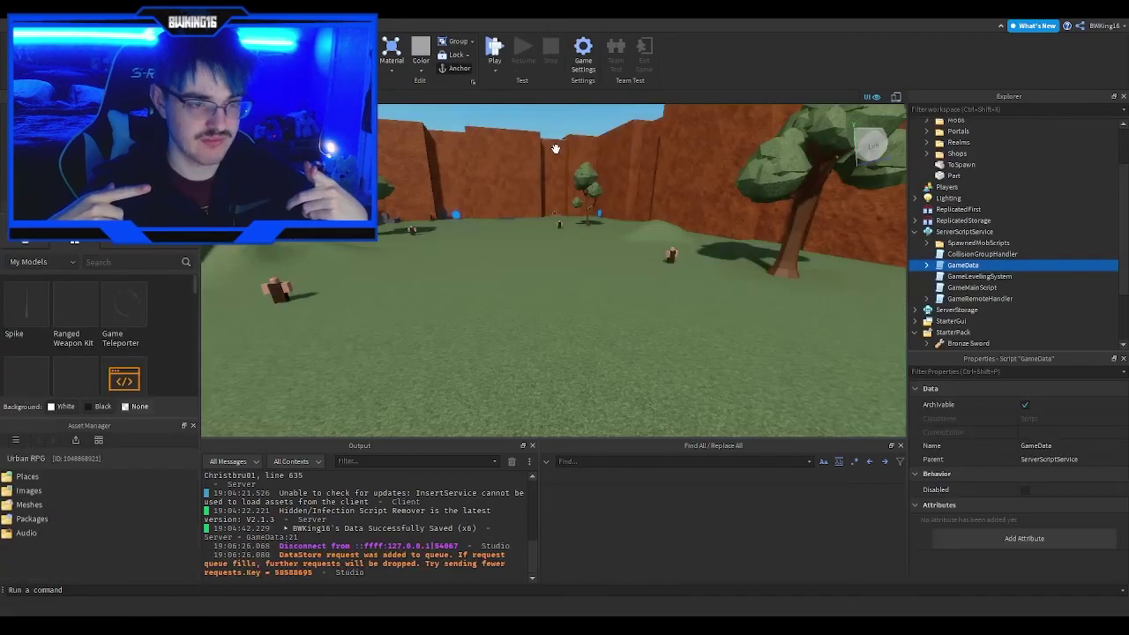
left_click(918, 243)
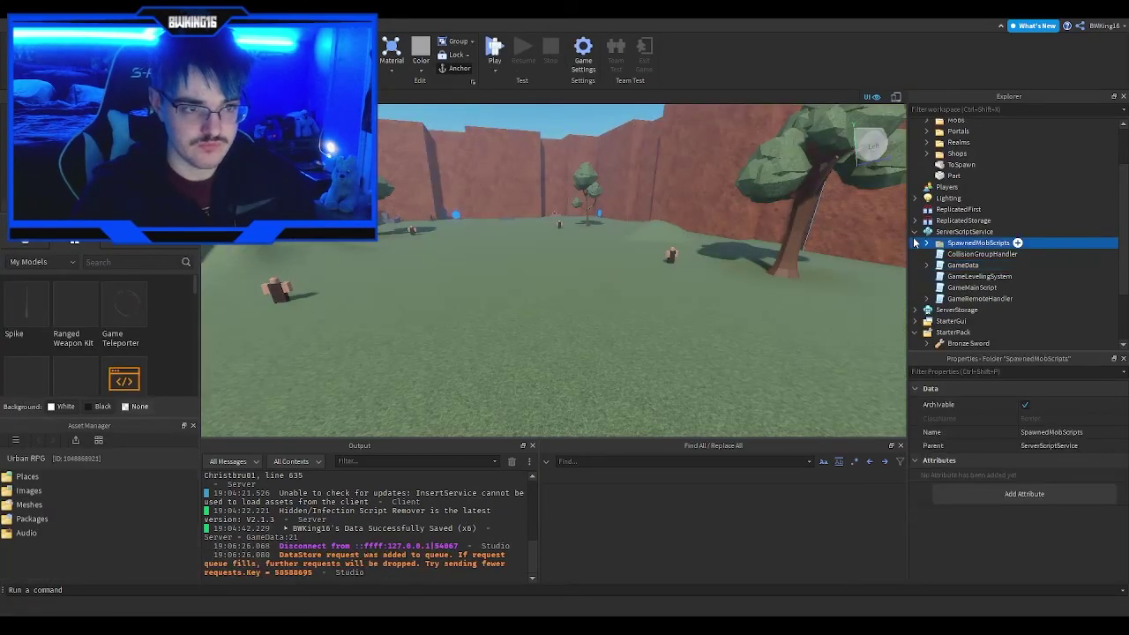
left_click(915, 231)
scroll(917, 256, "down", 1)
left_click(926, 265)
scroll(935, 269, "down", 1)
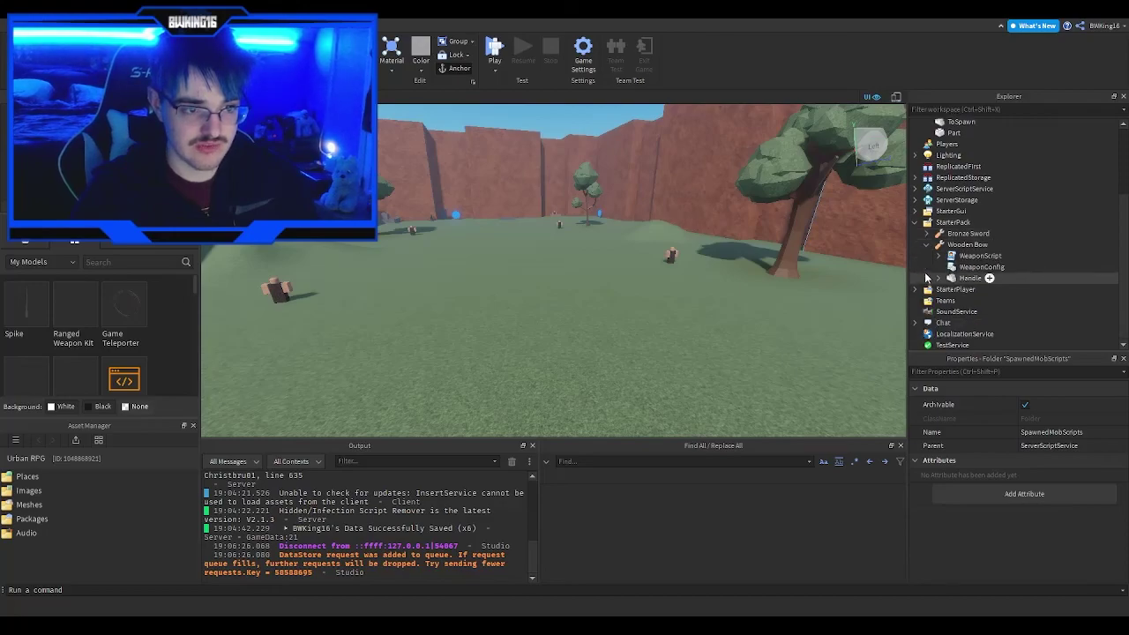
left_click(955, 268)
double_click(954, 268)
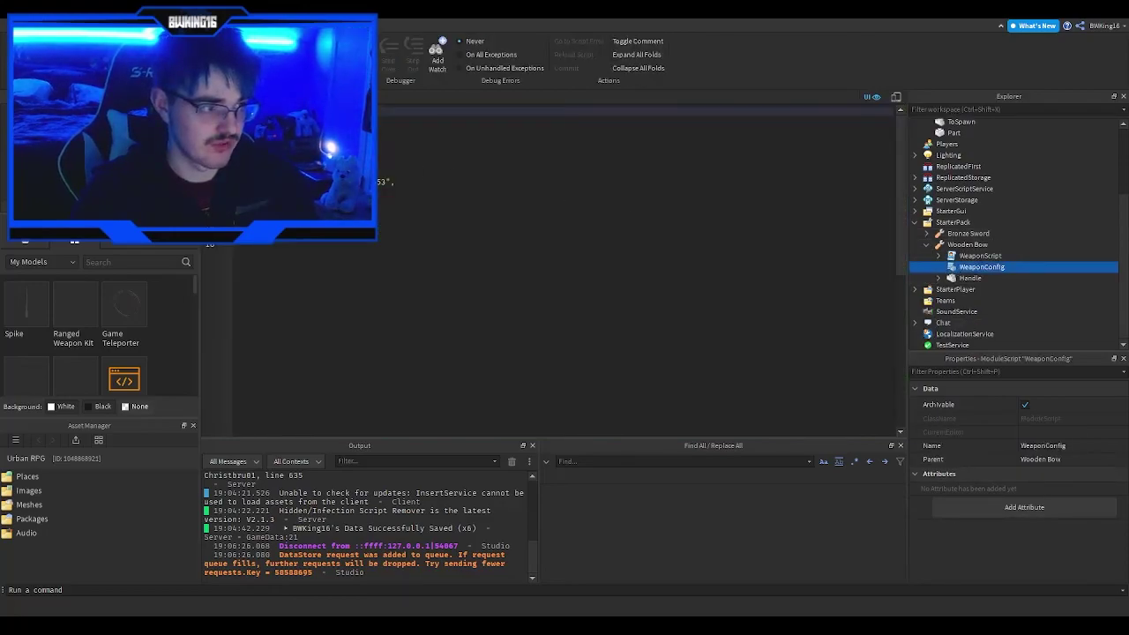
Step: Edit the weapon settings in the Wooden Bow's WeaponConfig script and close the script
left_click(335, 147)
left_click(335, 137)
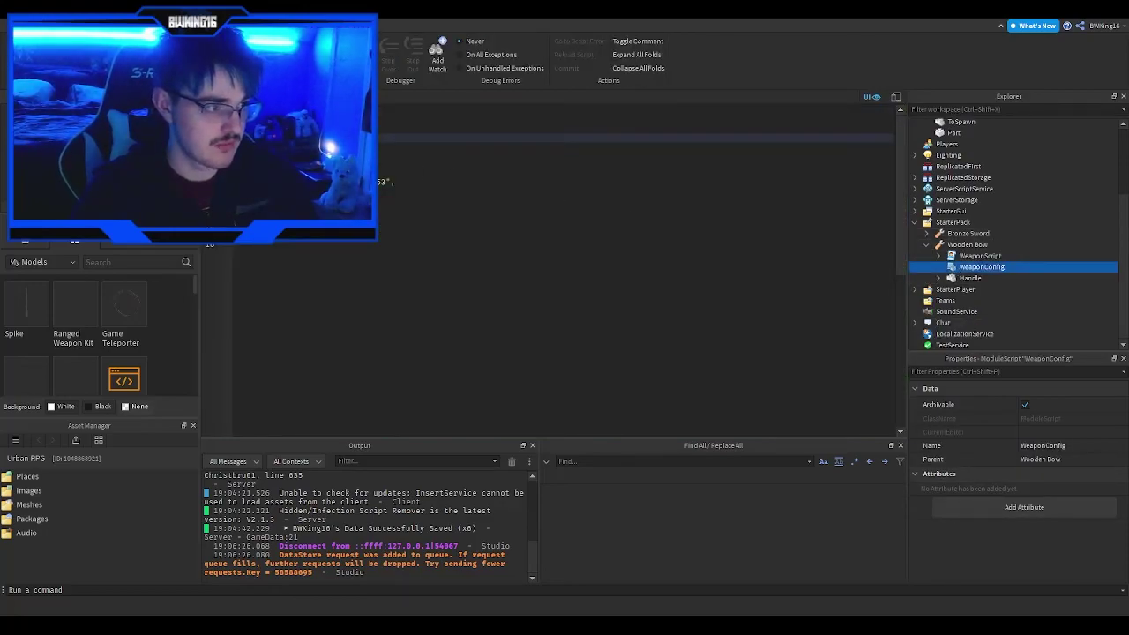
left_click(335, 128)
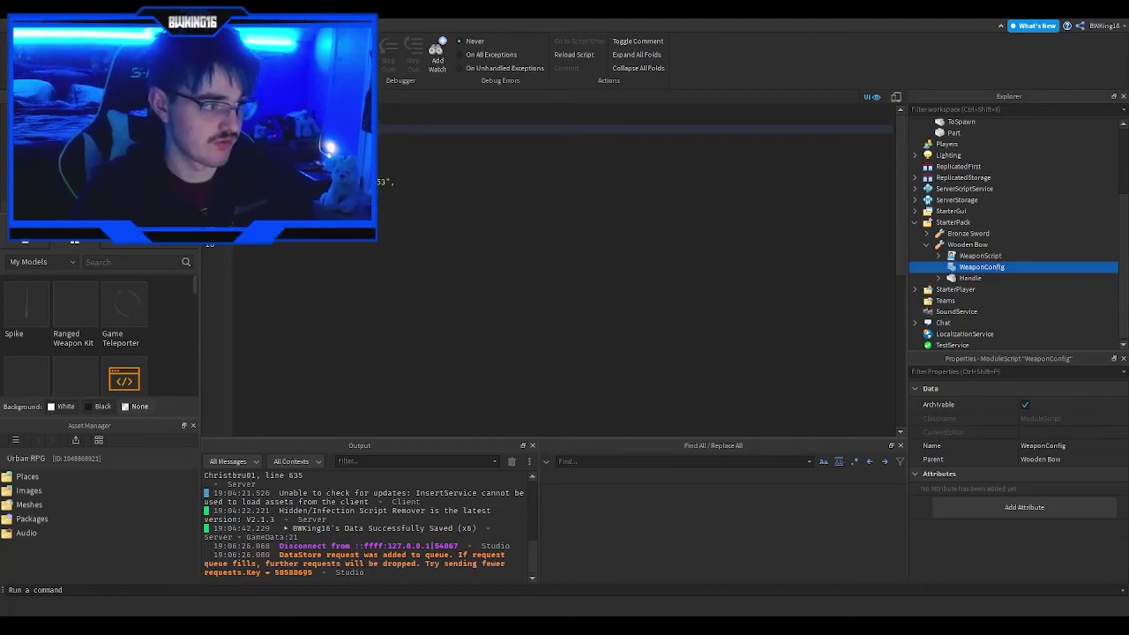
left_click(240, 97)
Step: Start a new playtest, equip the Wooden Bow, and approach a Thief, checking the bow in first-person and third-person view
key("F5")
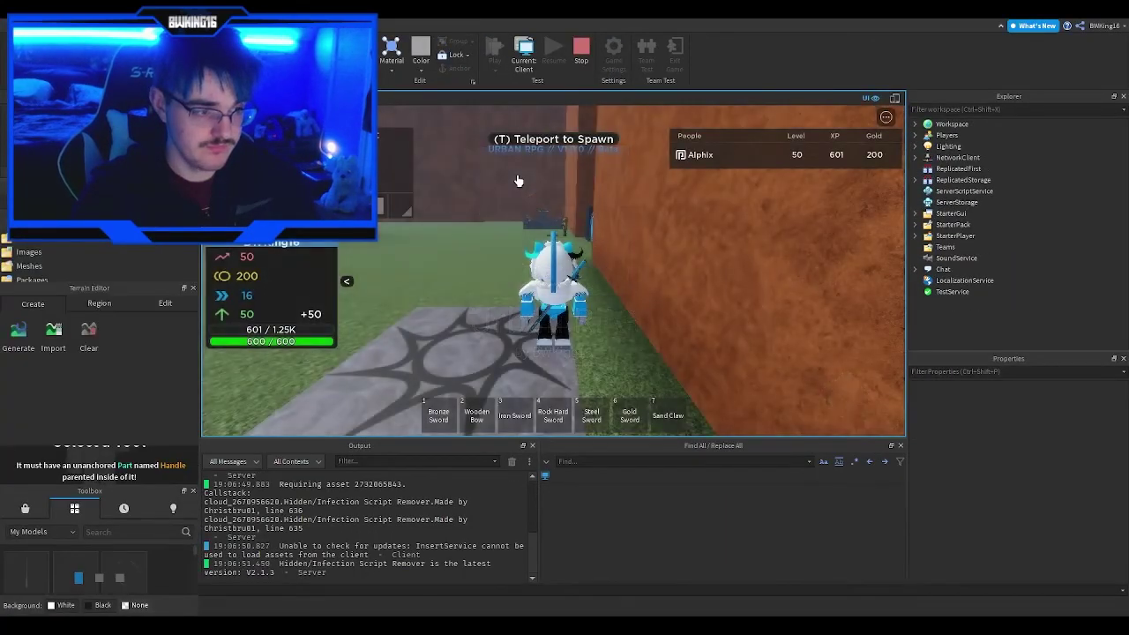
key("w")
scroll(626, 207, "up", 8)
key("2")
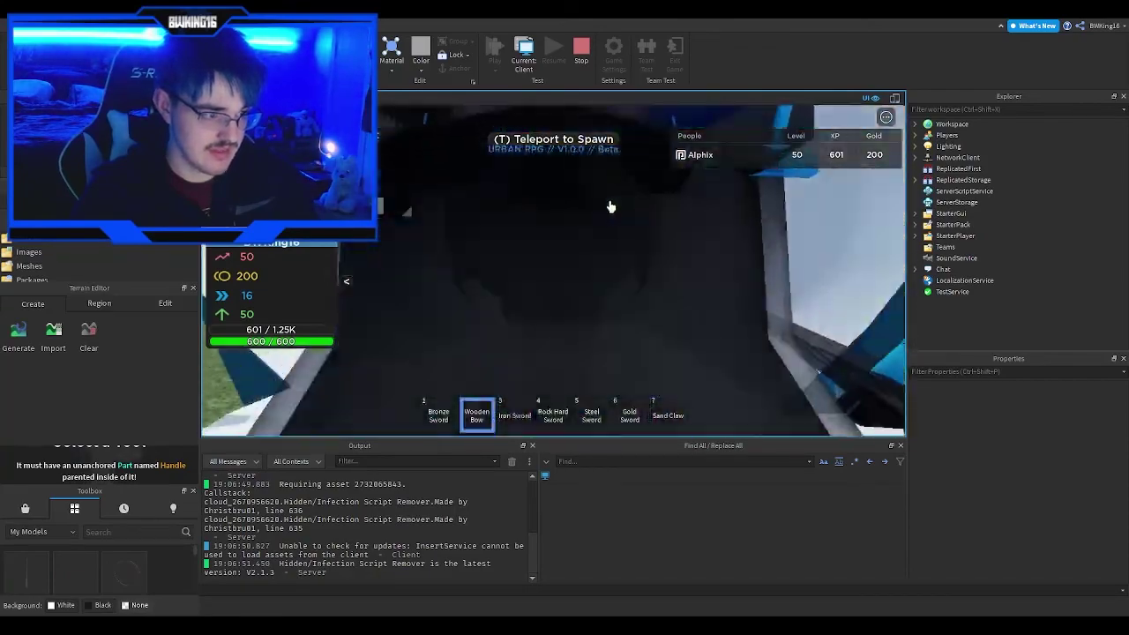
scroll(610, 207, "up", 2)
key("w")
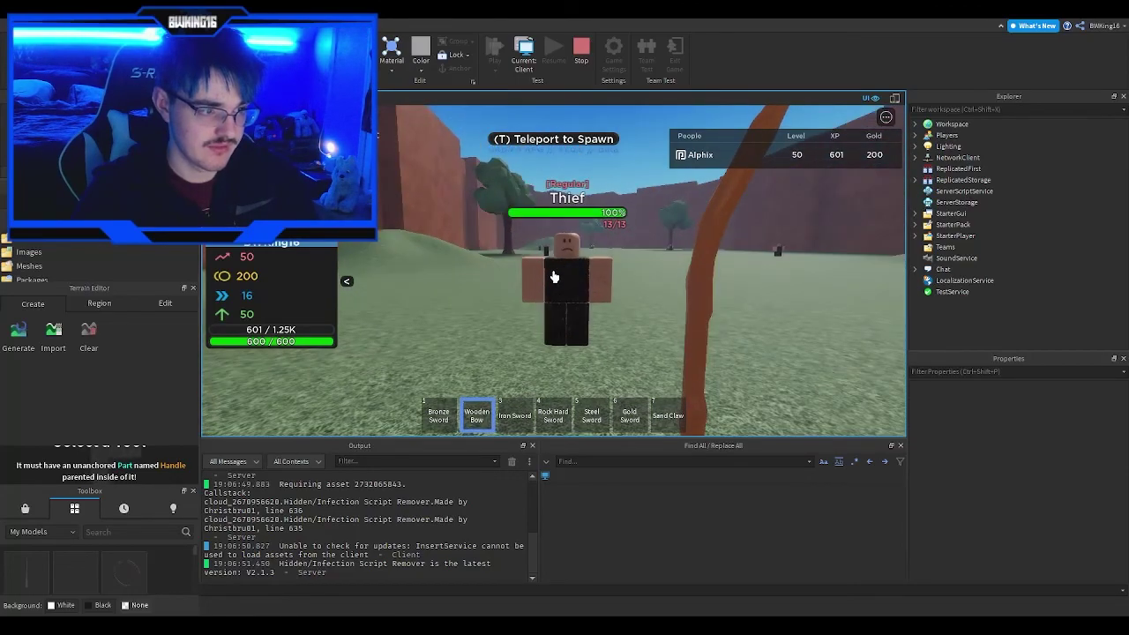
scroll(555, 277, "down", 3)
scroll(445, 532, "up", 3)
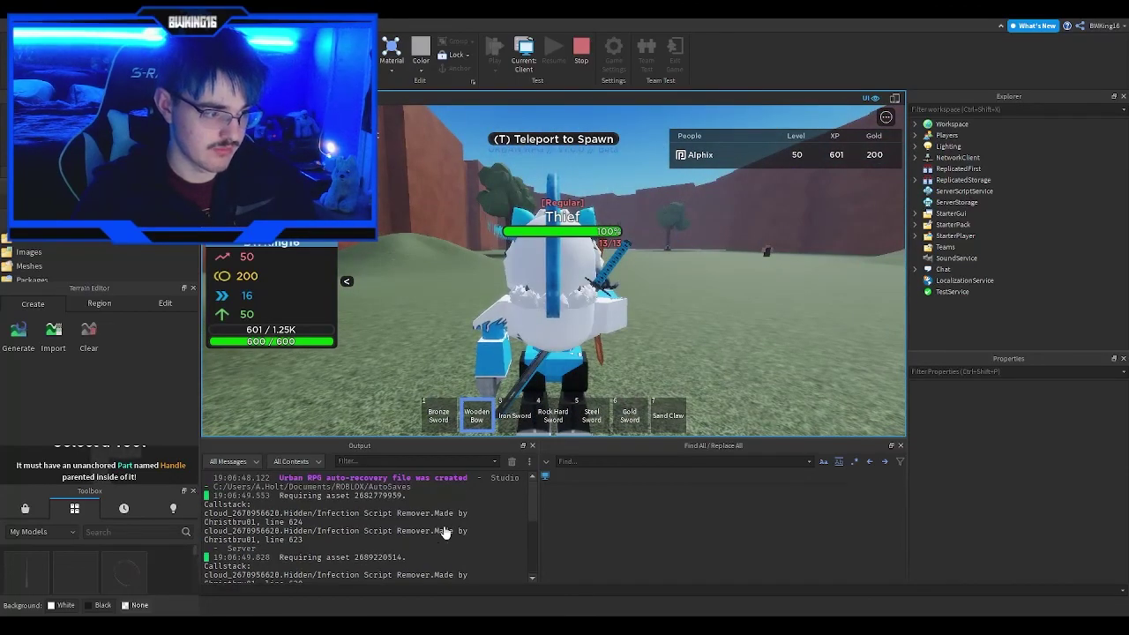
scroll(445, 532, "down", 3)
scroll(531, 364, "up", 3)
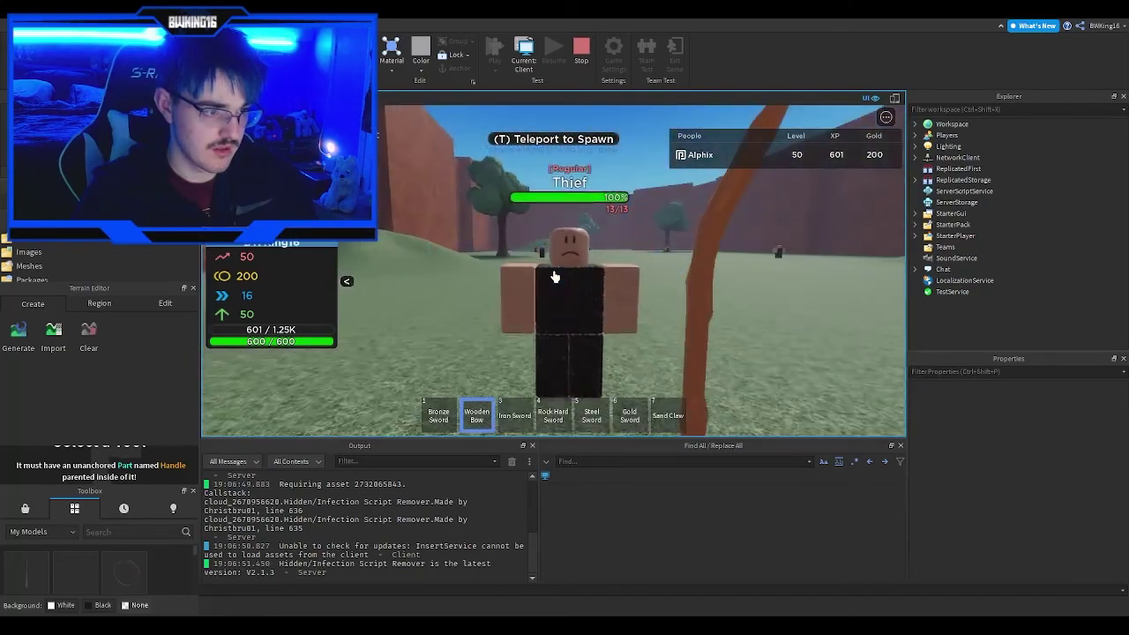
Step: Shoot the Thieves at close range with the reconfigured Wooden Bow to test its damage
left_click(552, 247)
left_click(554, 277)
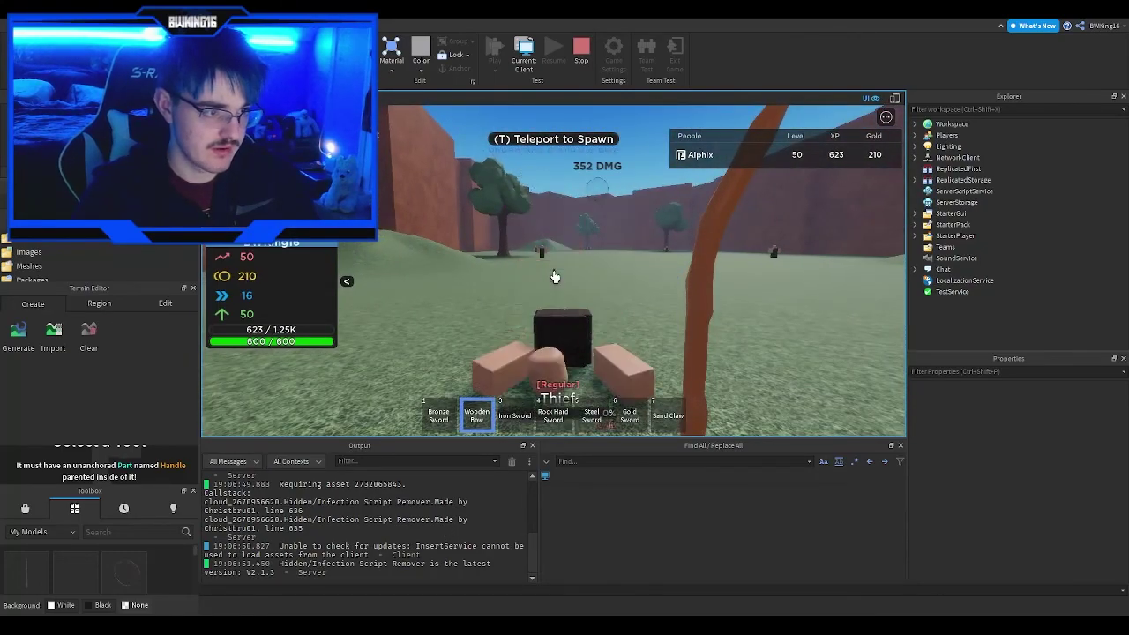
left_click(554, 277)
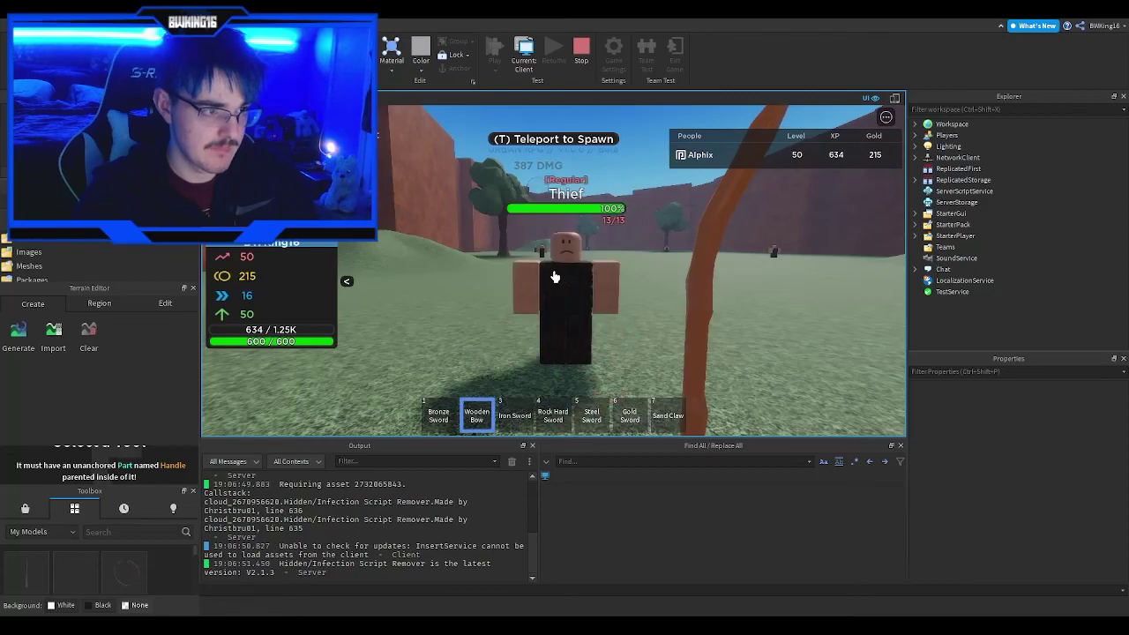
Step: Re-equip the Wooden Bow and walk and jump around the Thief in third-person view to check the bow's pose
key("2")
scroll(554, 277, "down", 3)
key("2")
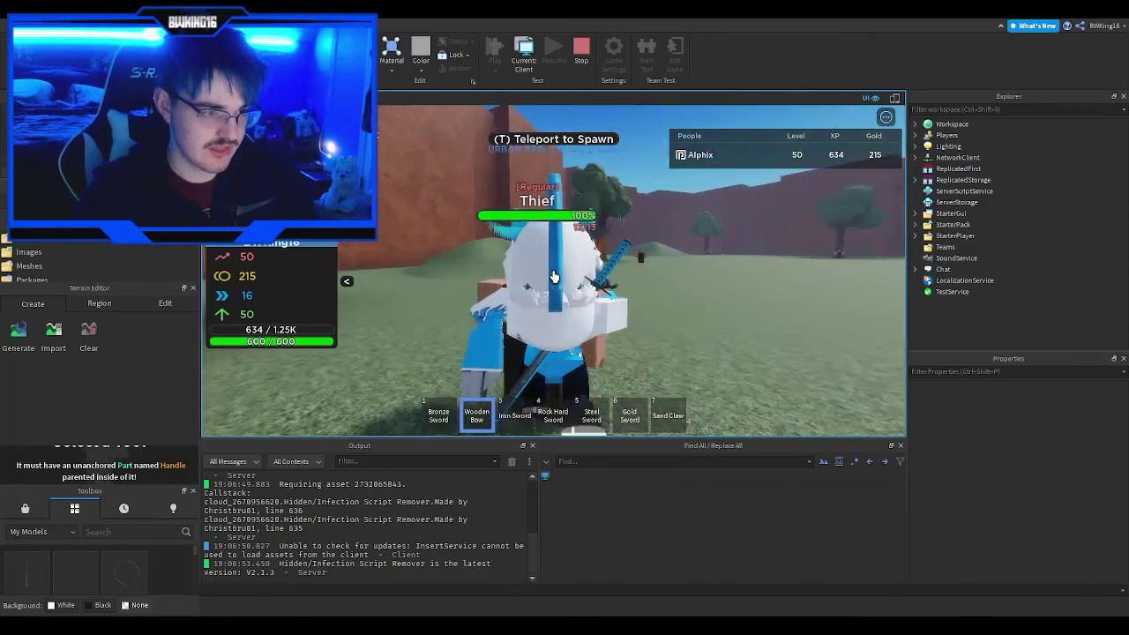
right_click_drag(555, 277, 570, 290)
scroll(554, 277, "down", 3)
key("s")
key("space")
key("w")
key("space")
key("d")
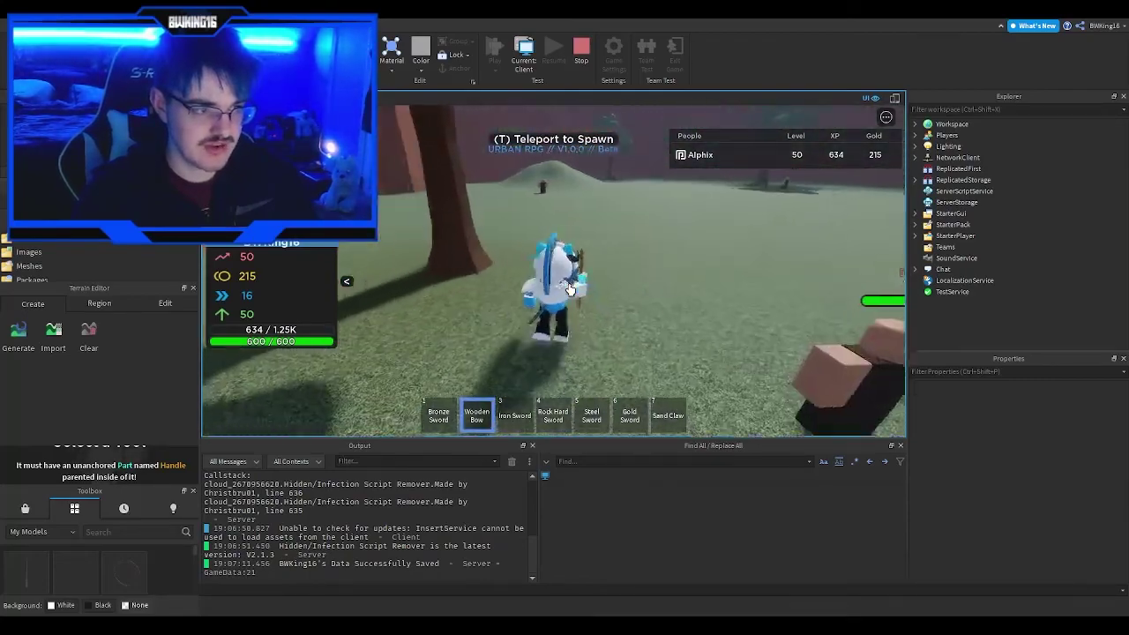
key("s")
key("d")
right_click_drag(570, 290, 572, 293)
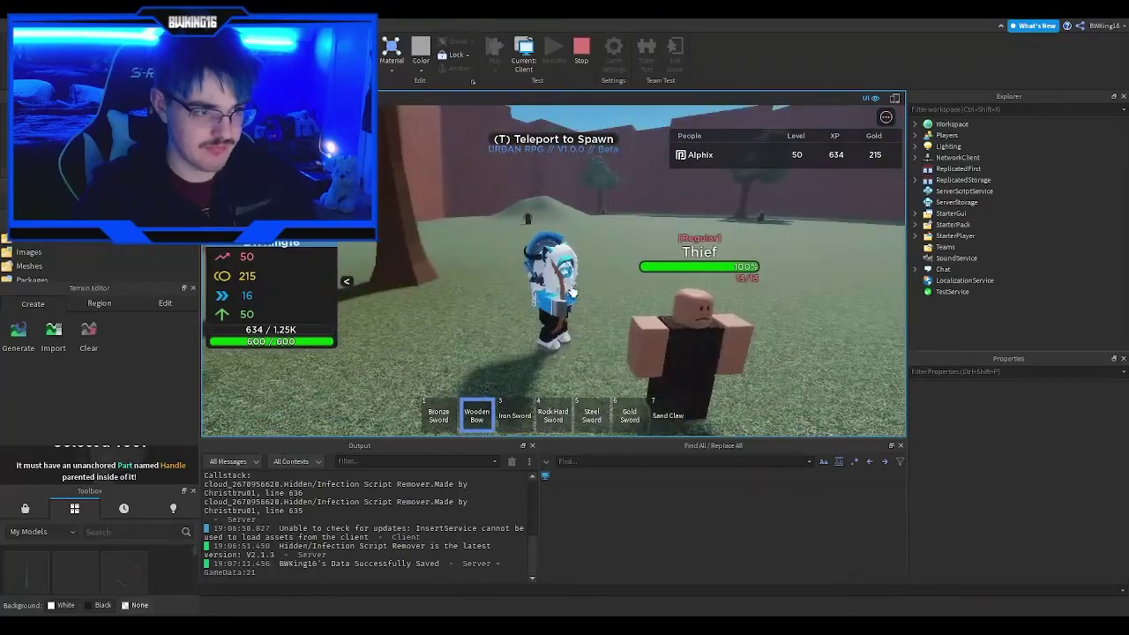
Step: Run across the field in third-person view with the Wooden Bow equipped to examine how the character carries it
key("a")
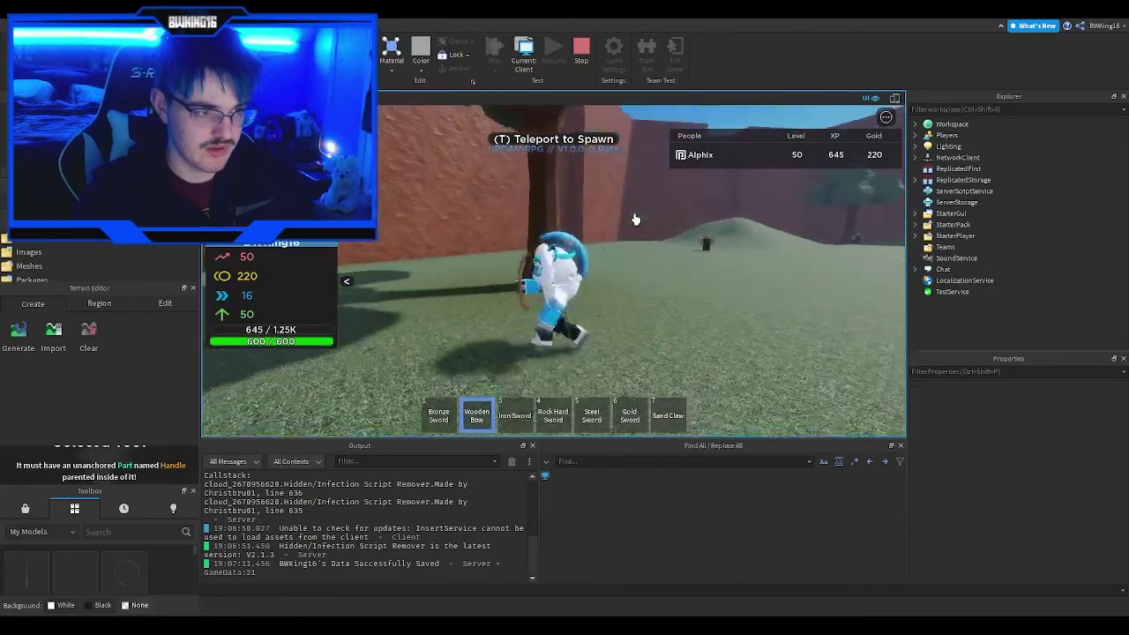
key("d")
right_click_drag(635, 220, 635, 219)
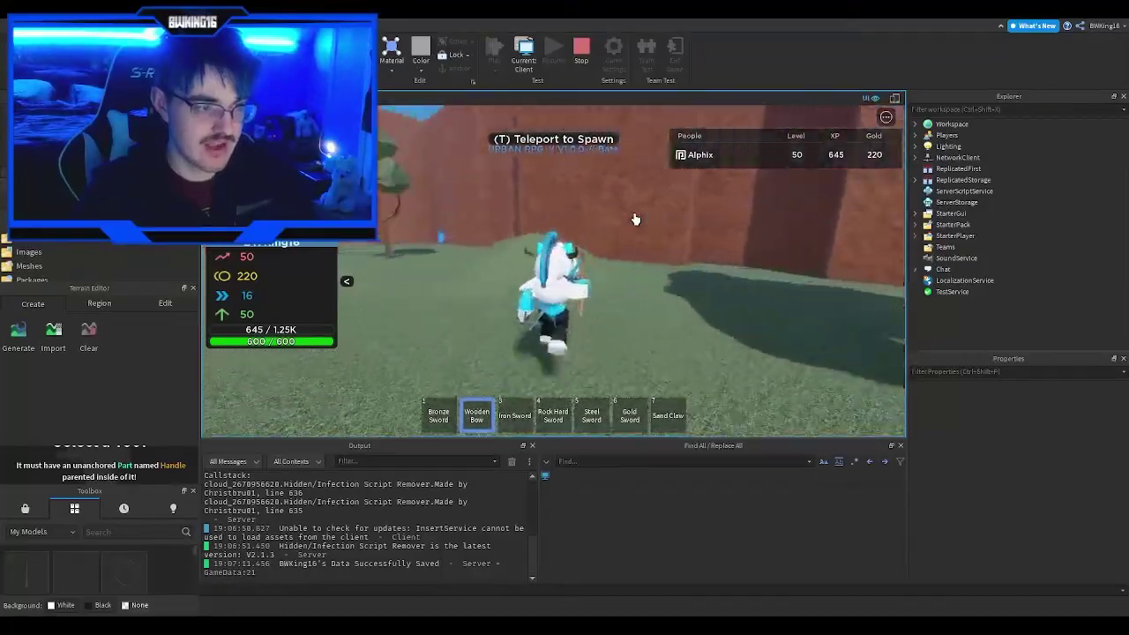
key("w")
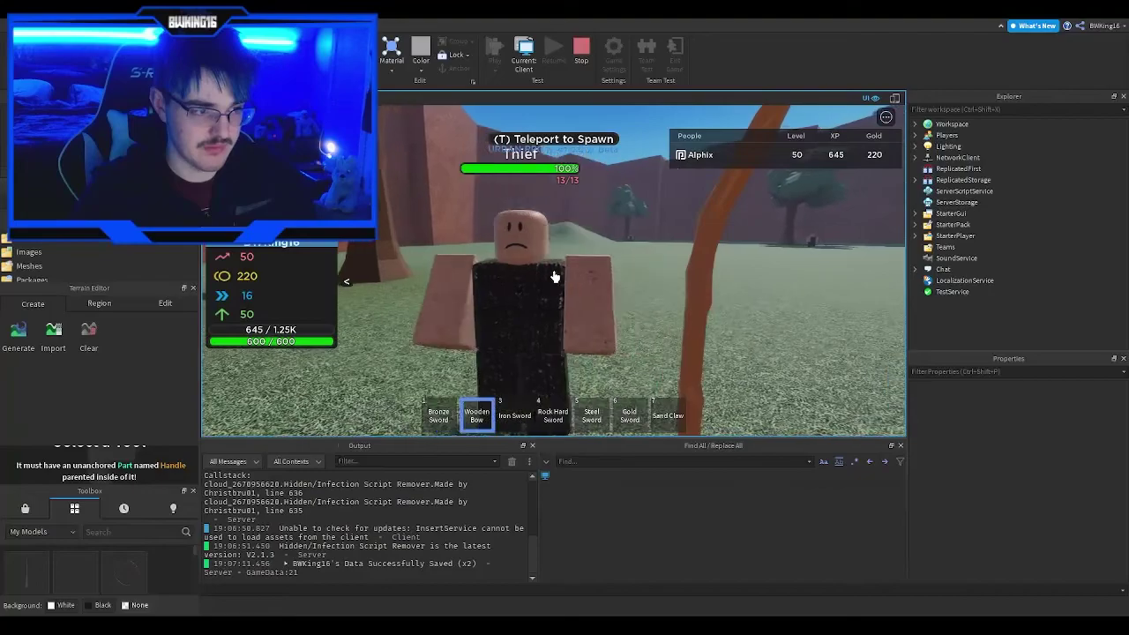
Step: Inspect the Wooden Bow in first-person view while moving toward and backing away from the Thief
key("w")
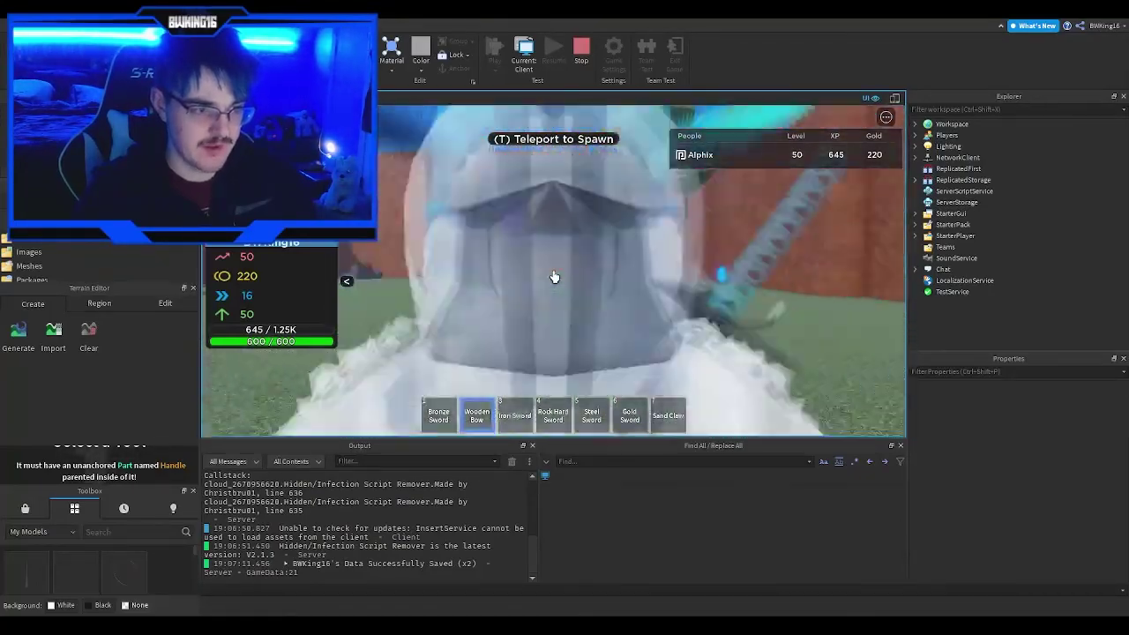
right_click_drag(554, 277, 555, 278)
key("w")
scroll(555, 277, "up", 5)
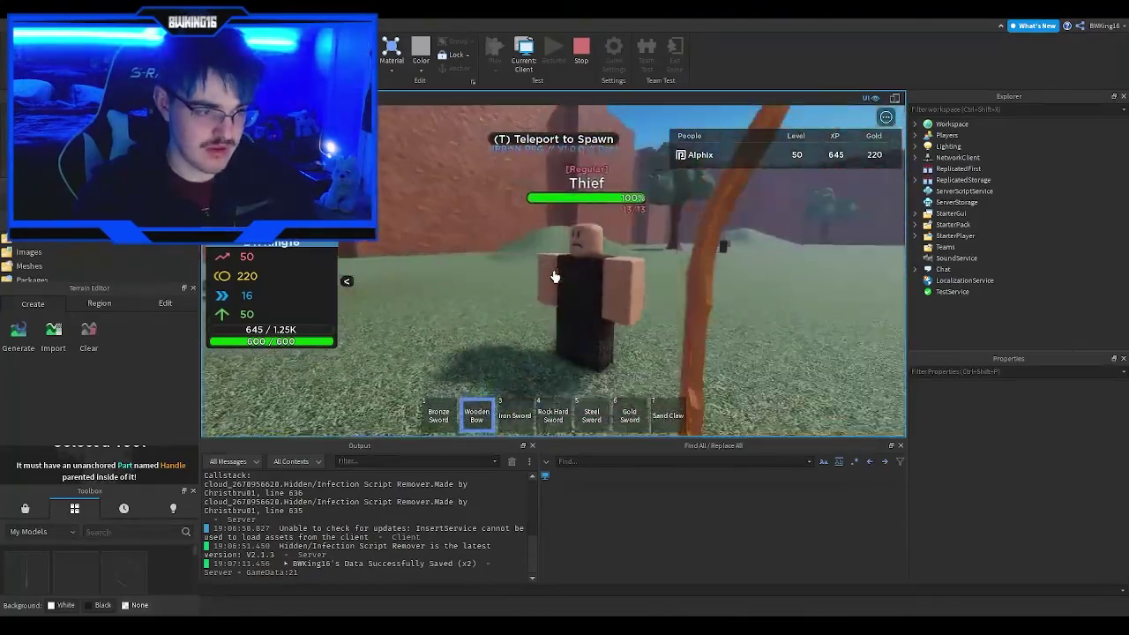
key("s")
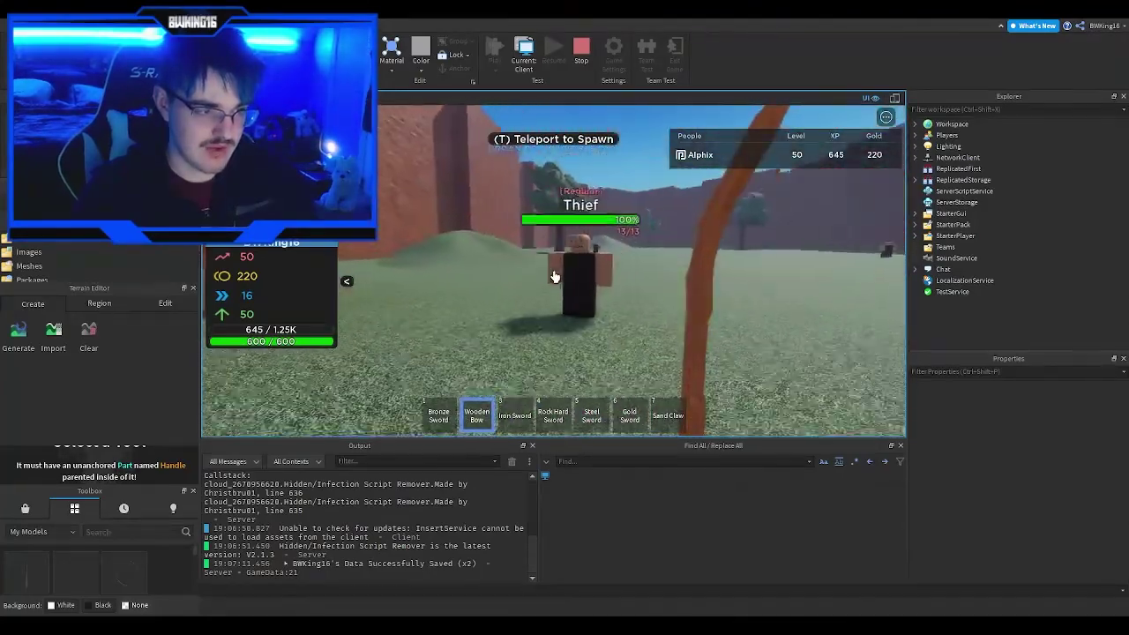
Step: Return to third-person view and turn the character toward the camera beside the Thief to examine the bow from the front
scroll(555, 277, "down", 4)
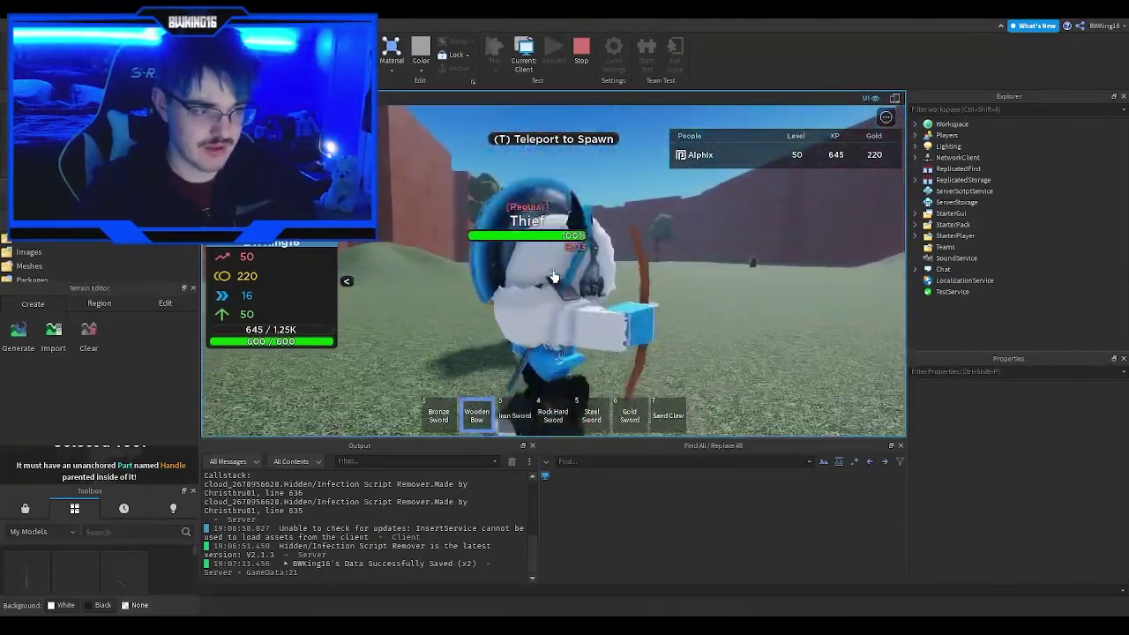
key("a")
key("w")
key("s")
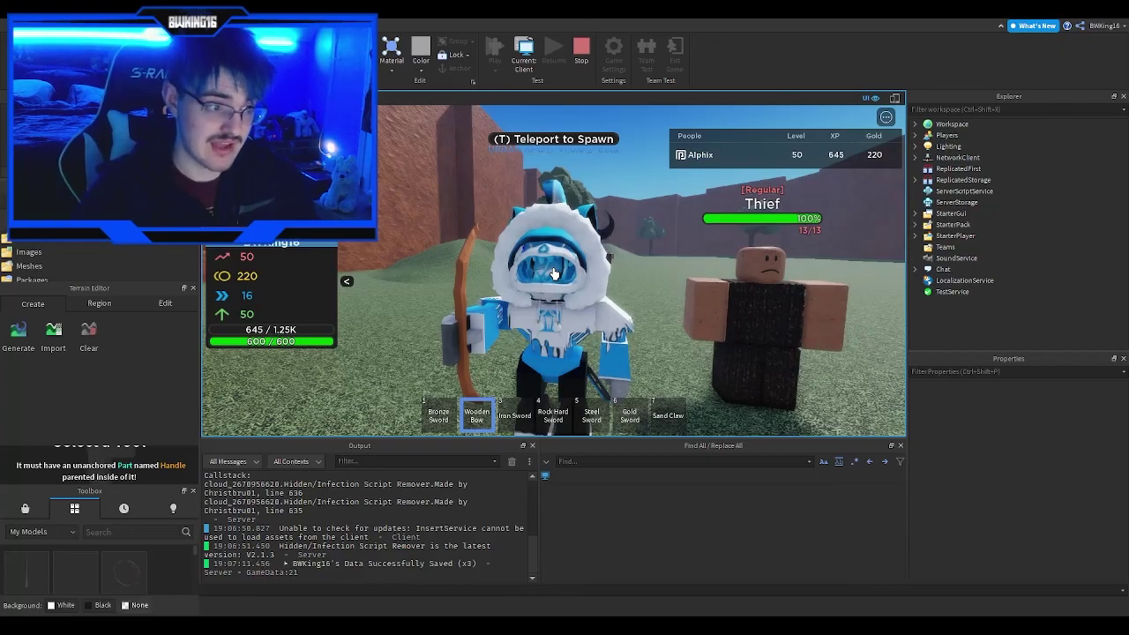
right_click_drag(554, 273, 555, 273)
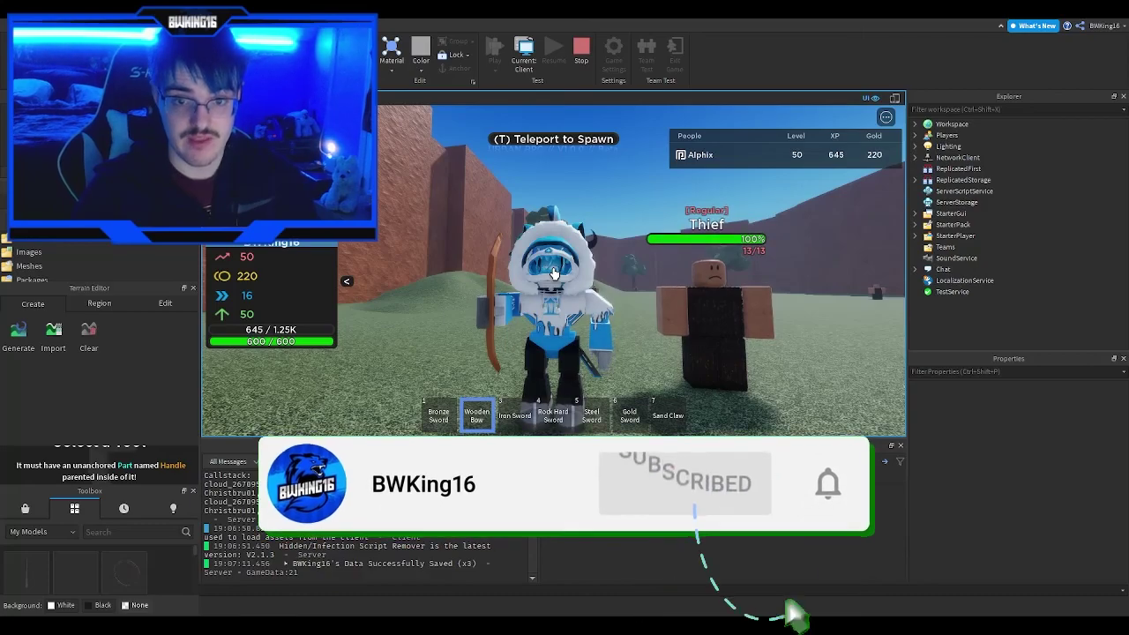
right_click_drag(554, 274, 554, 273)
Step: Compare the equipped bow once more in first-person view and in third-person view near the Thief
scroll(554, 274, "up", 3)
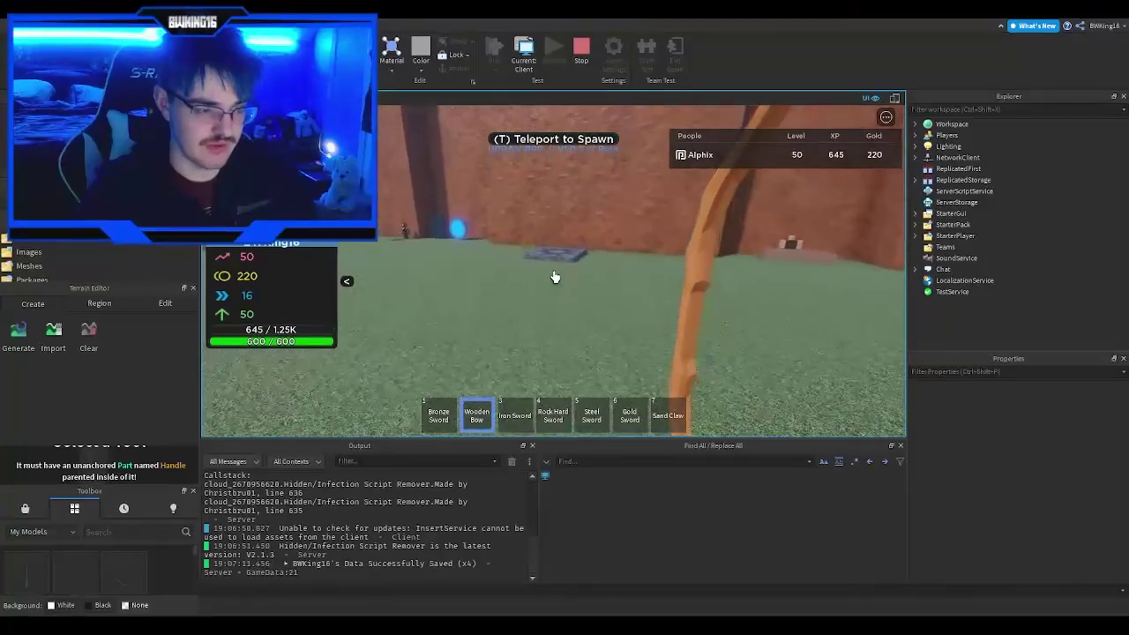
key("w")
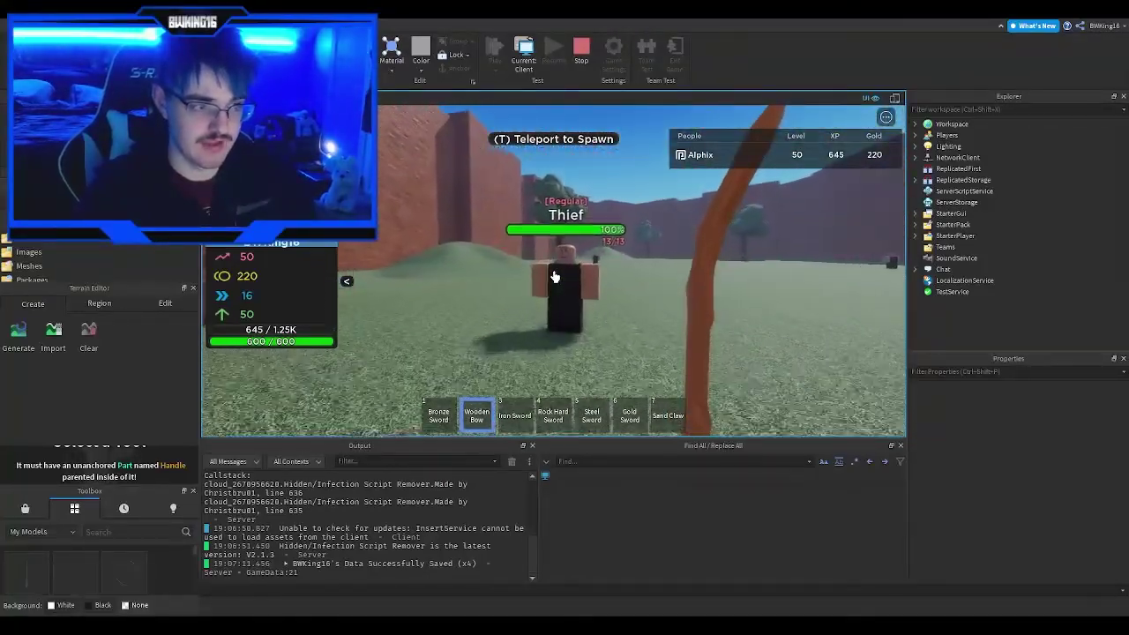
scroll(554, 277, "down", 5)
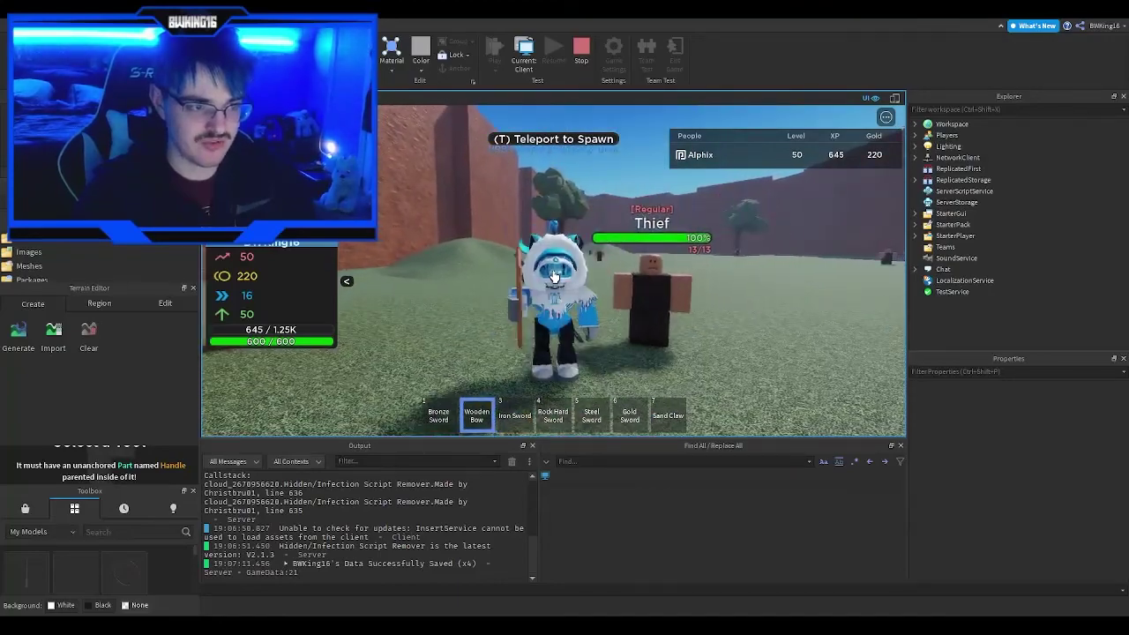